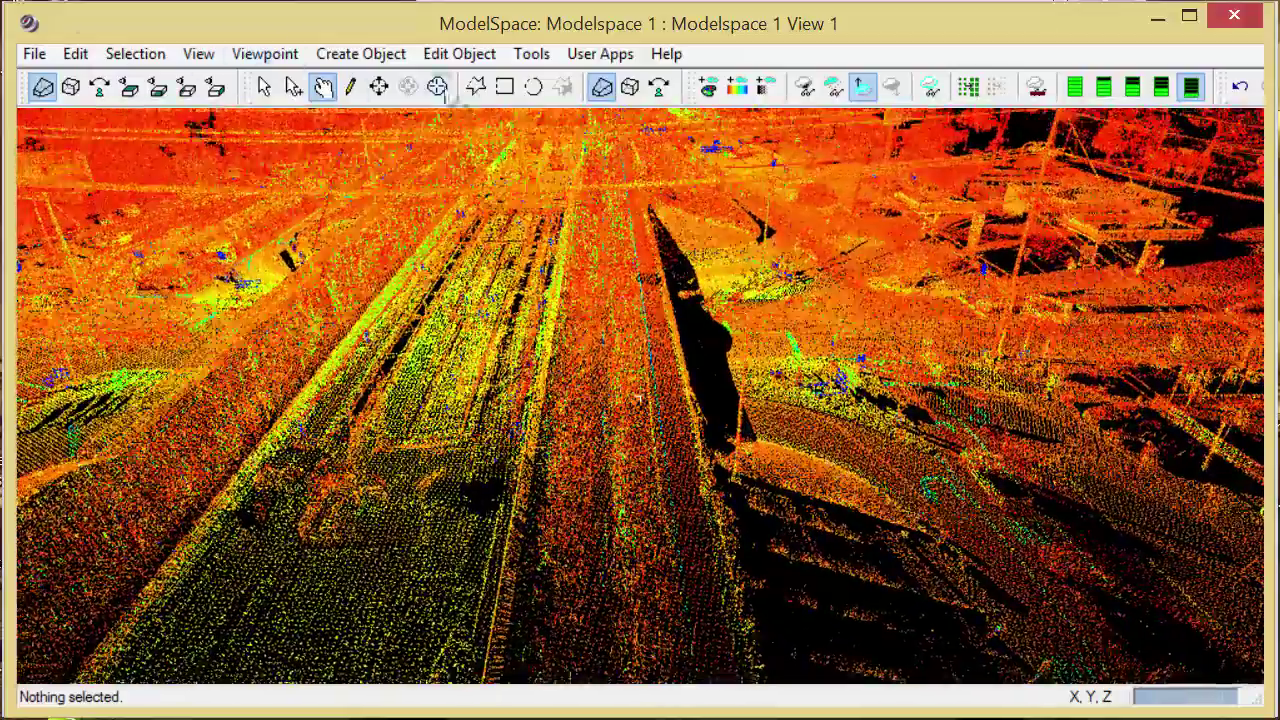
Draw a four-corner polygon fence around the central strip of roadway in the point cloud.
click(476, 87)
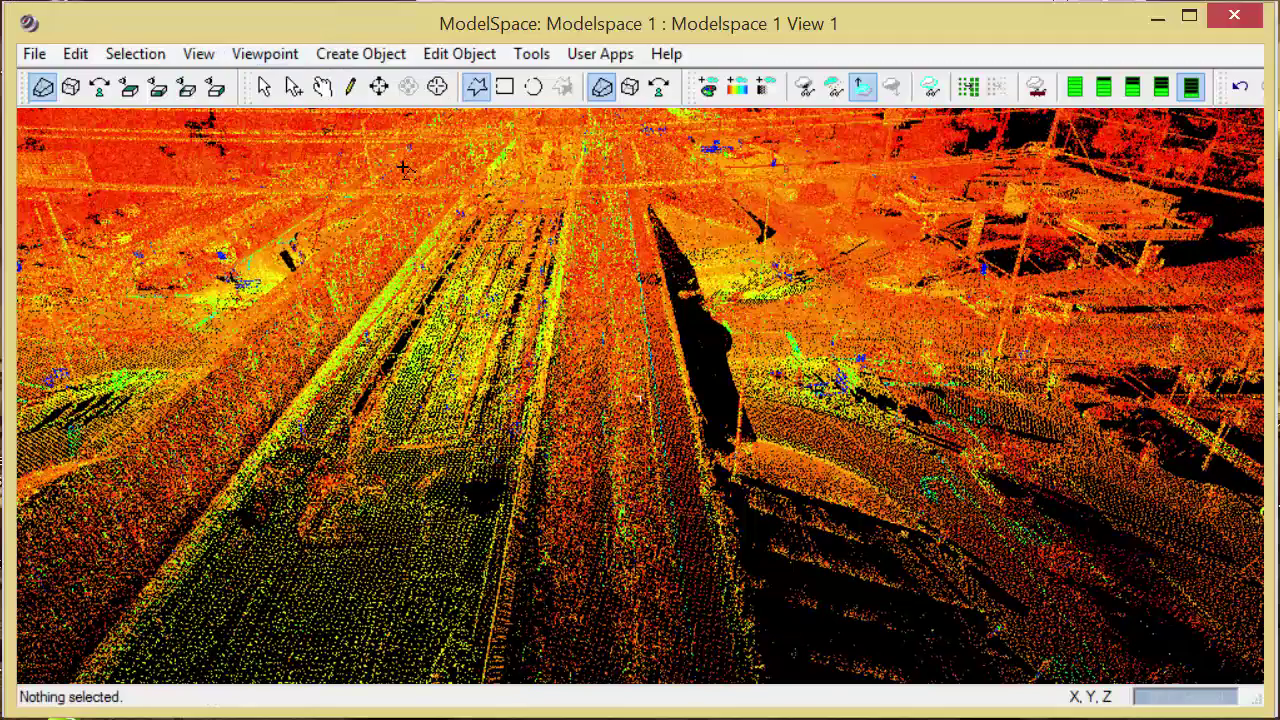
click(645, 270)
click(569, 261)
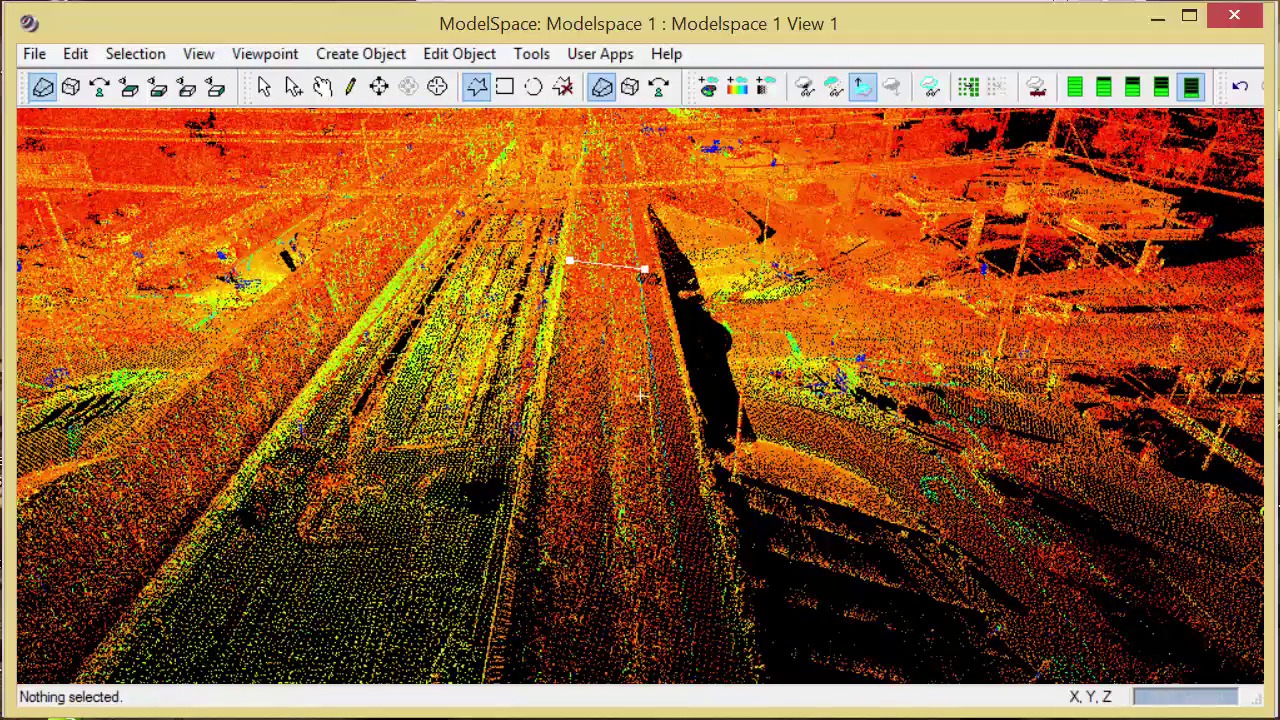
click(729, 664)
click(507, 668)
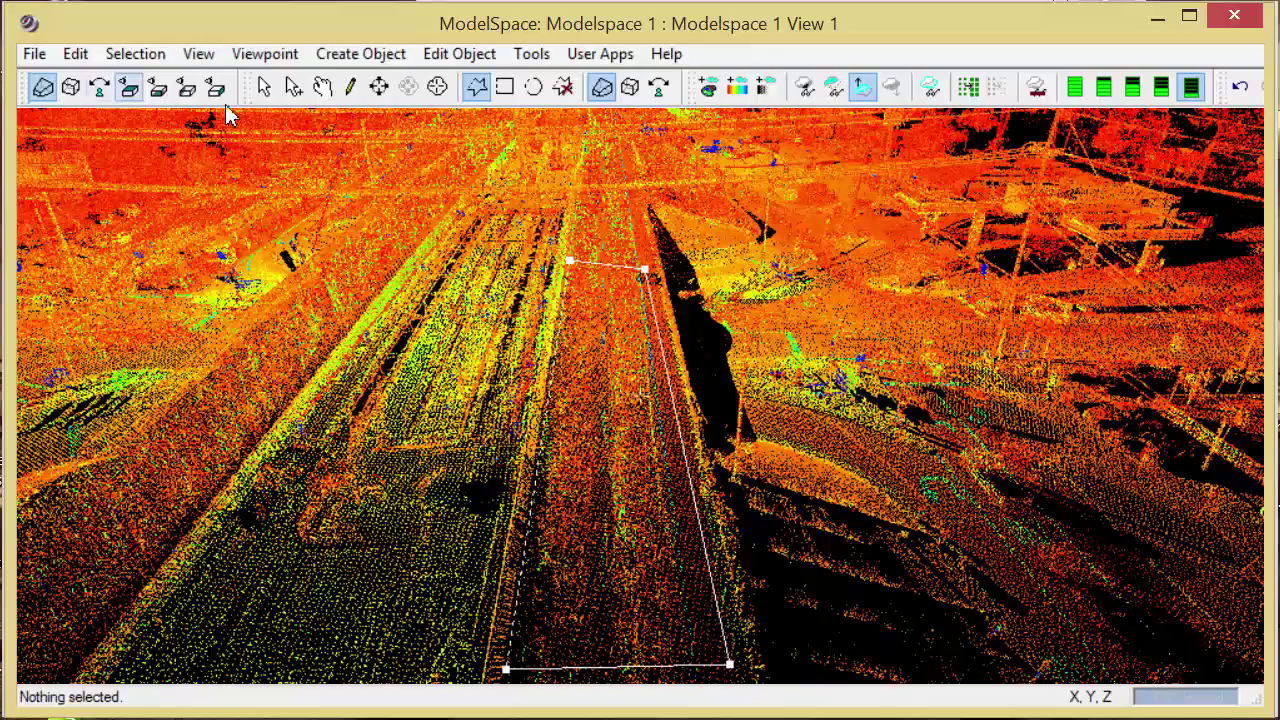
Pick a cloud point near the fence's near-left corner and use it as the Points On Grid reference plane origin.
click(264, 87)
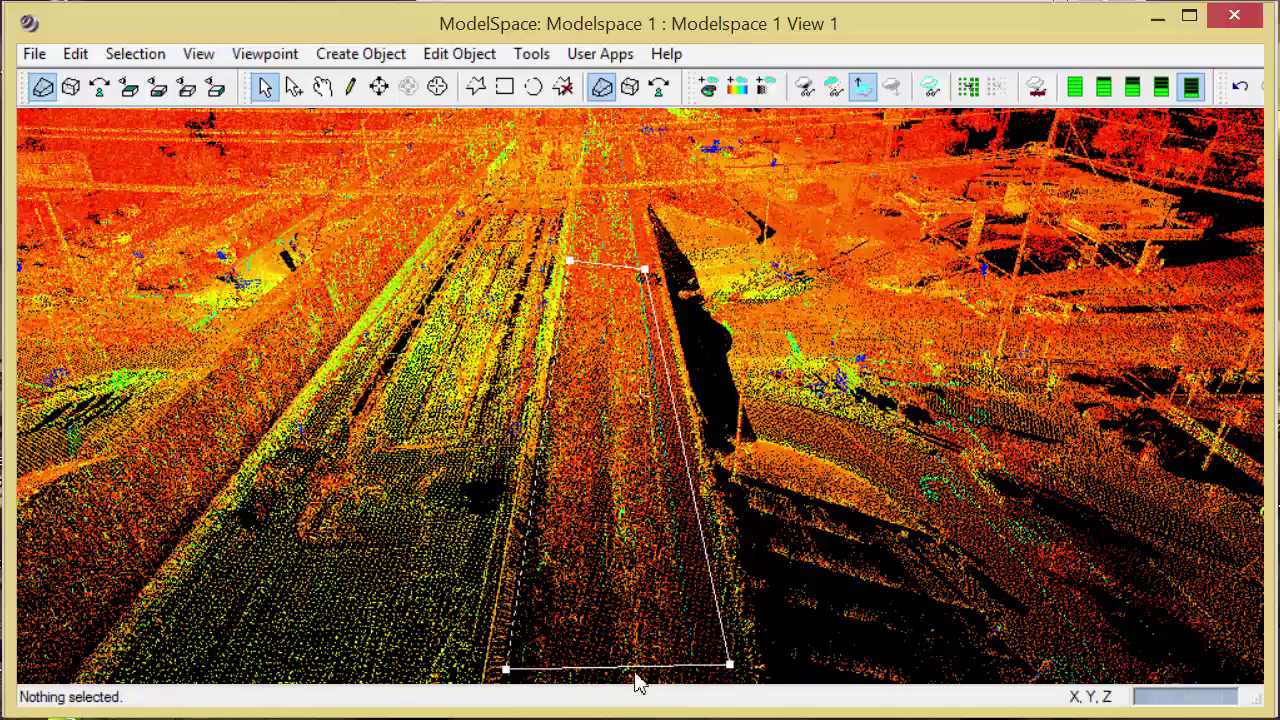
click(521, 661)
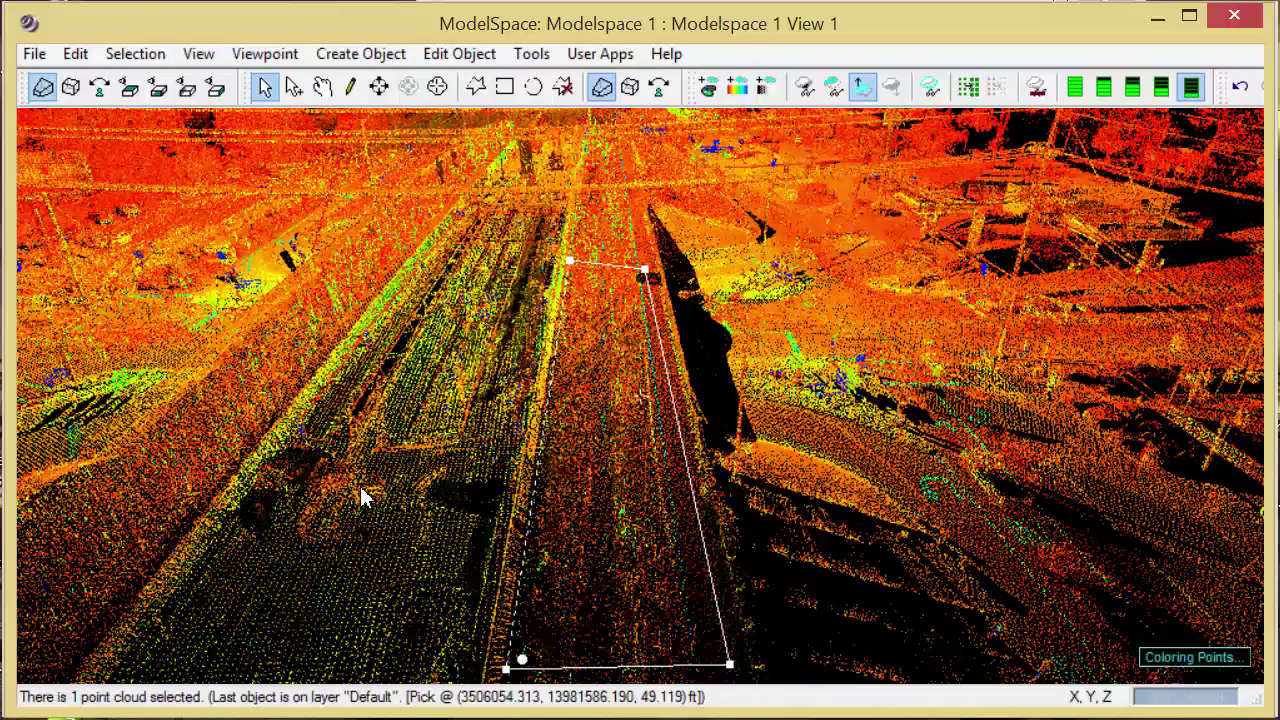
click(531, 54)
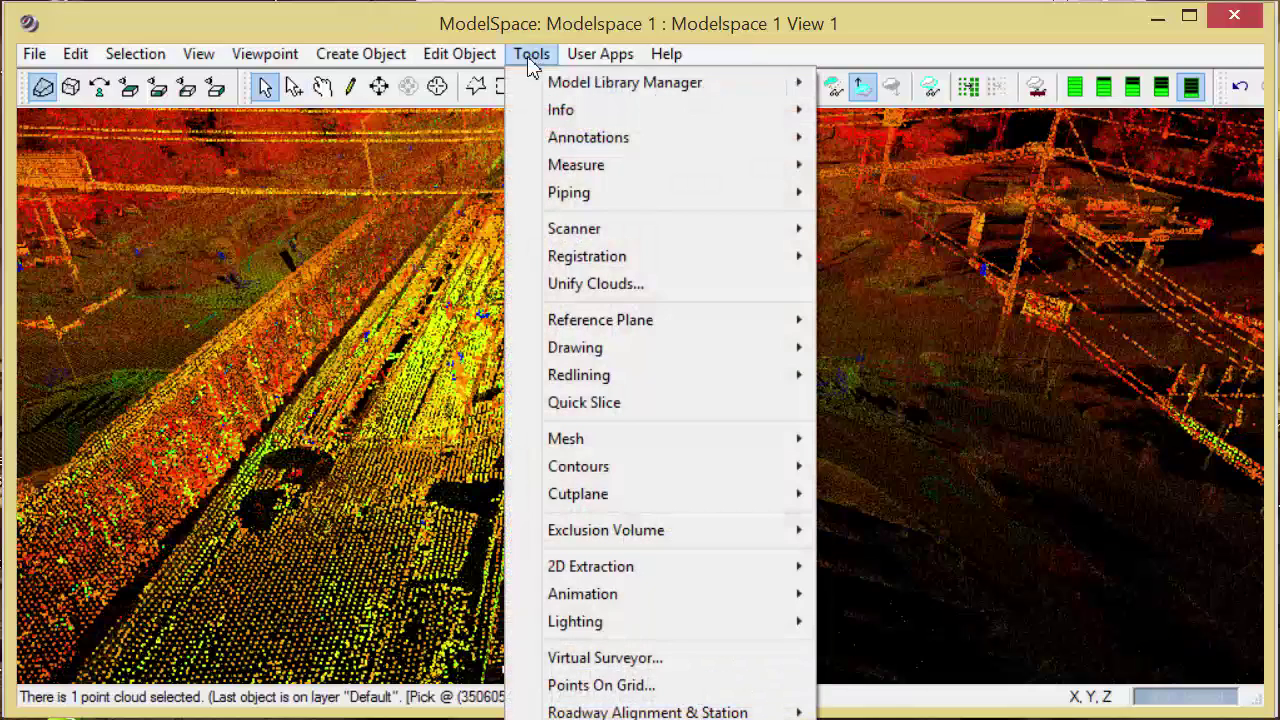
click(705, 685)
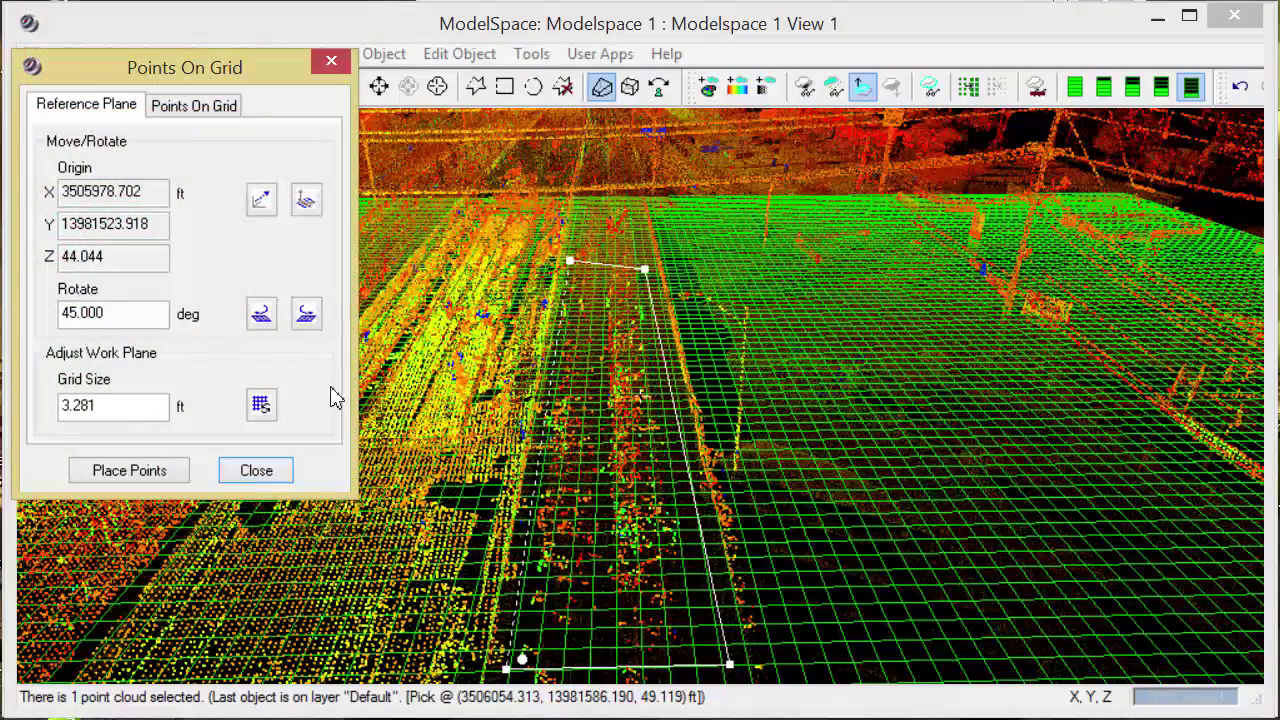
click(262, 202)
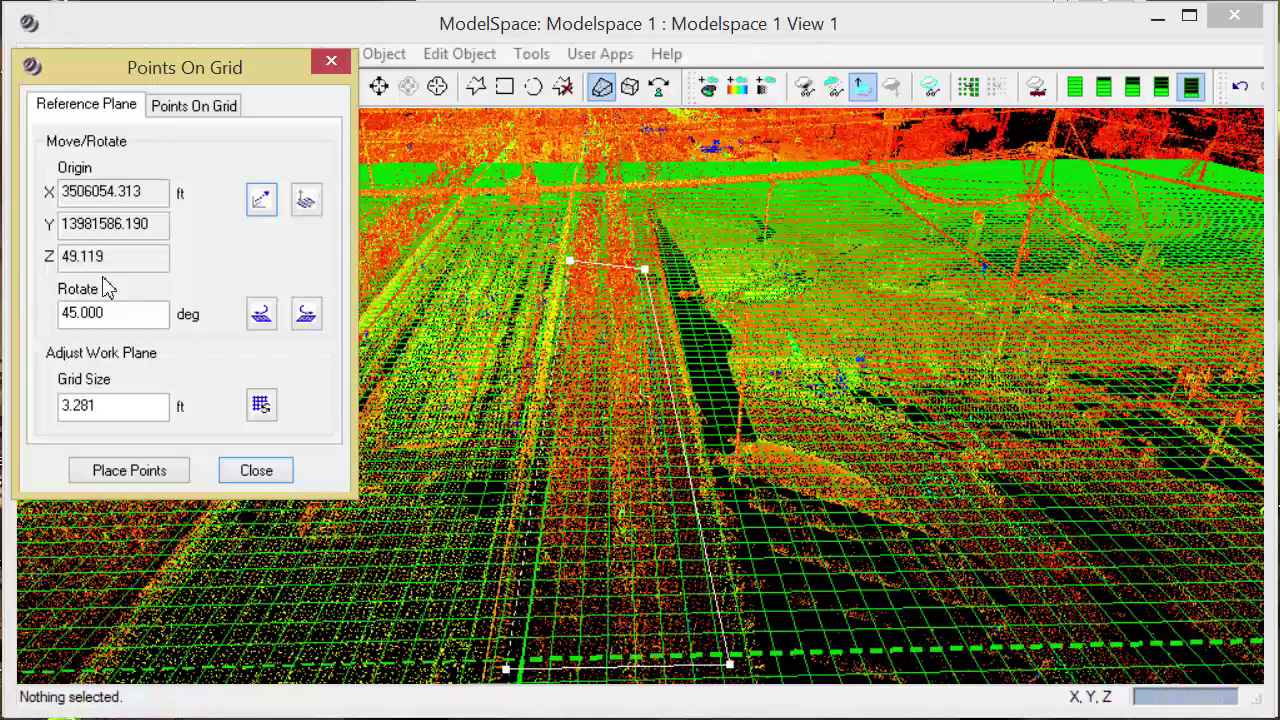
Rotate the reference plane in 2-degree and 1-degree increments to align the grid with the roadway.
double_click(119, 314)
text(2)
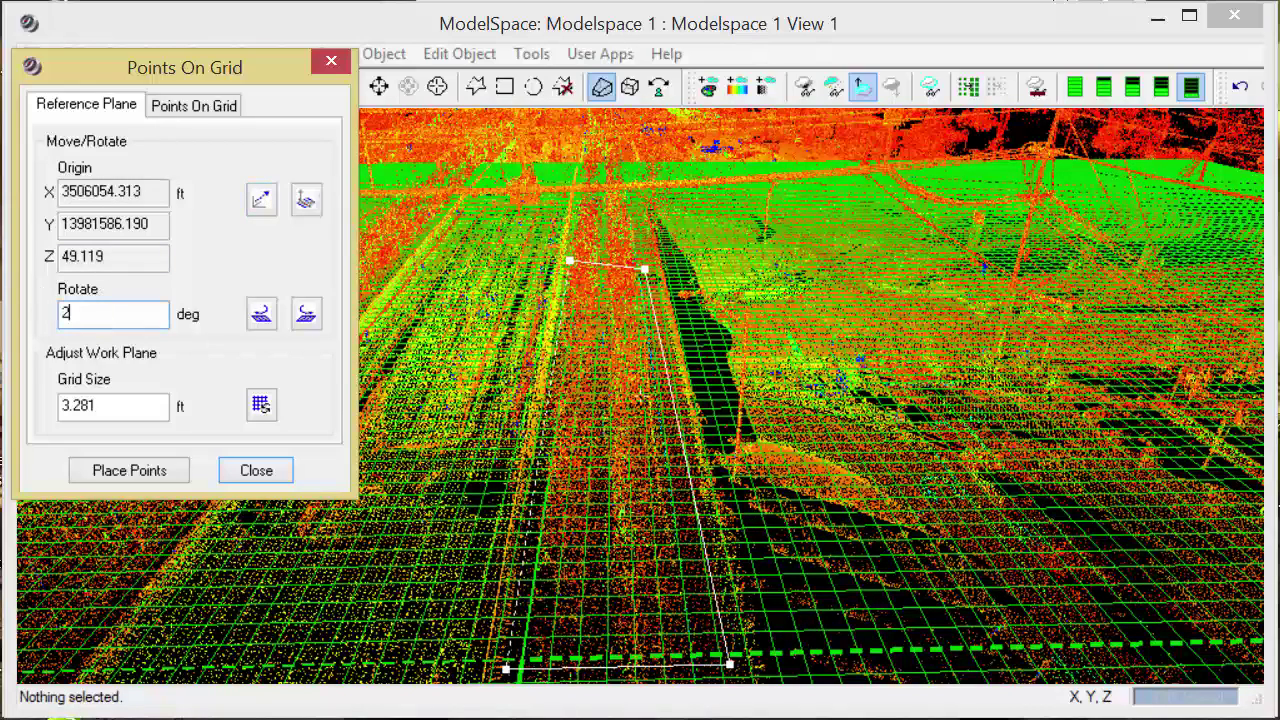
click(260, 314)
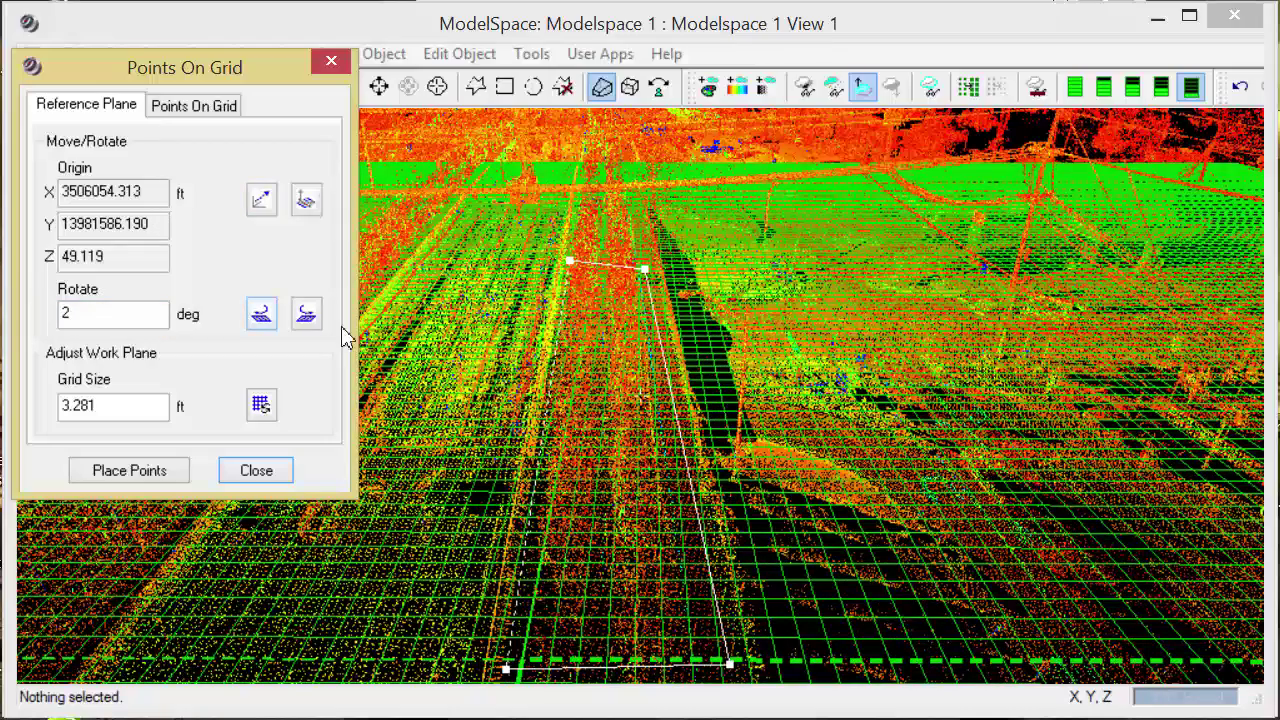
click(307, 316)
click(308, 316)
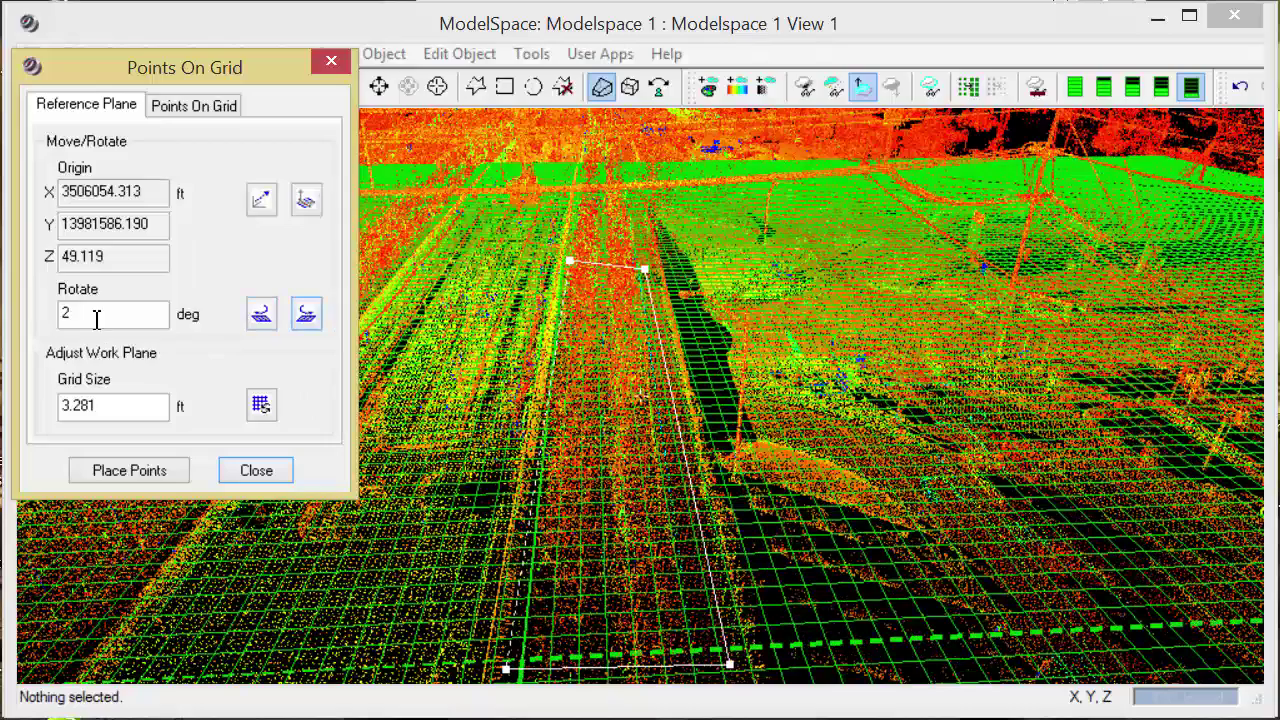
text(1)
click(261, 314)
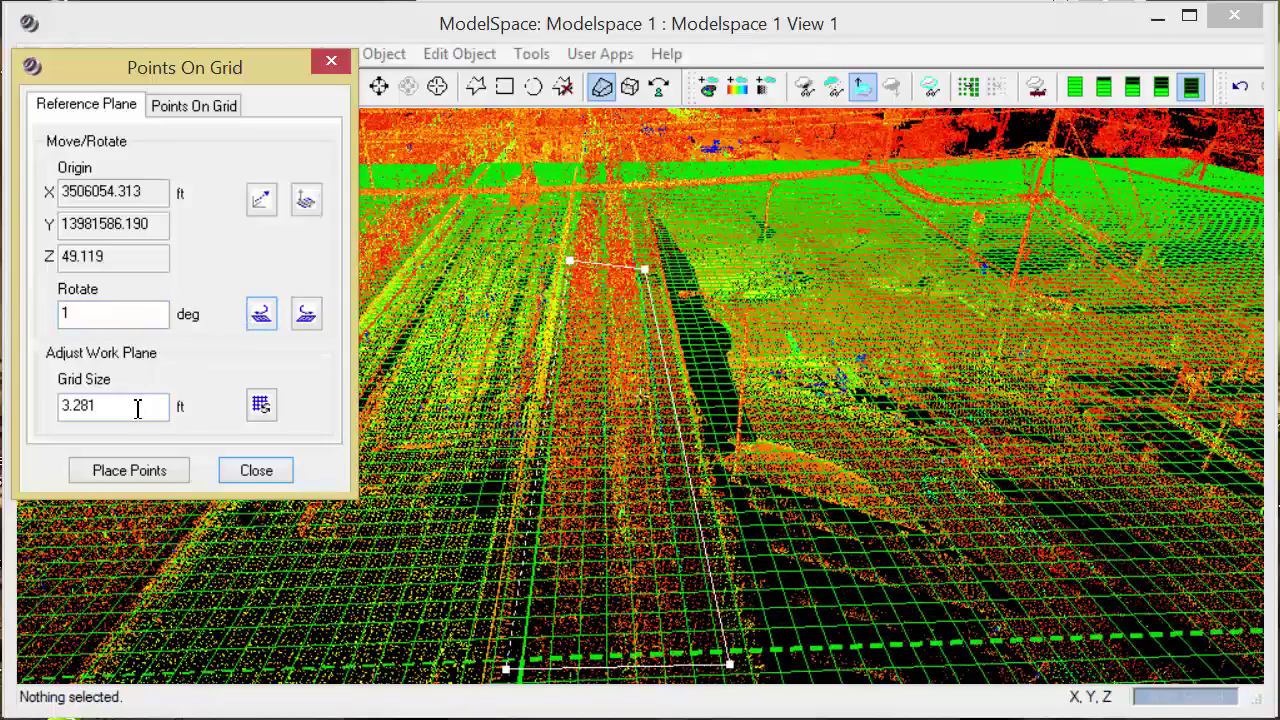
Set the reference plane's grid size to 2 ft.
drag(138, 408, 46, 410)
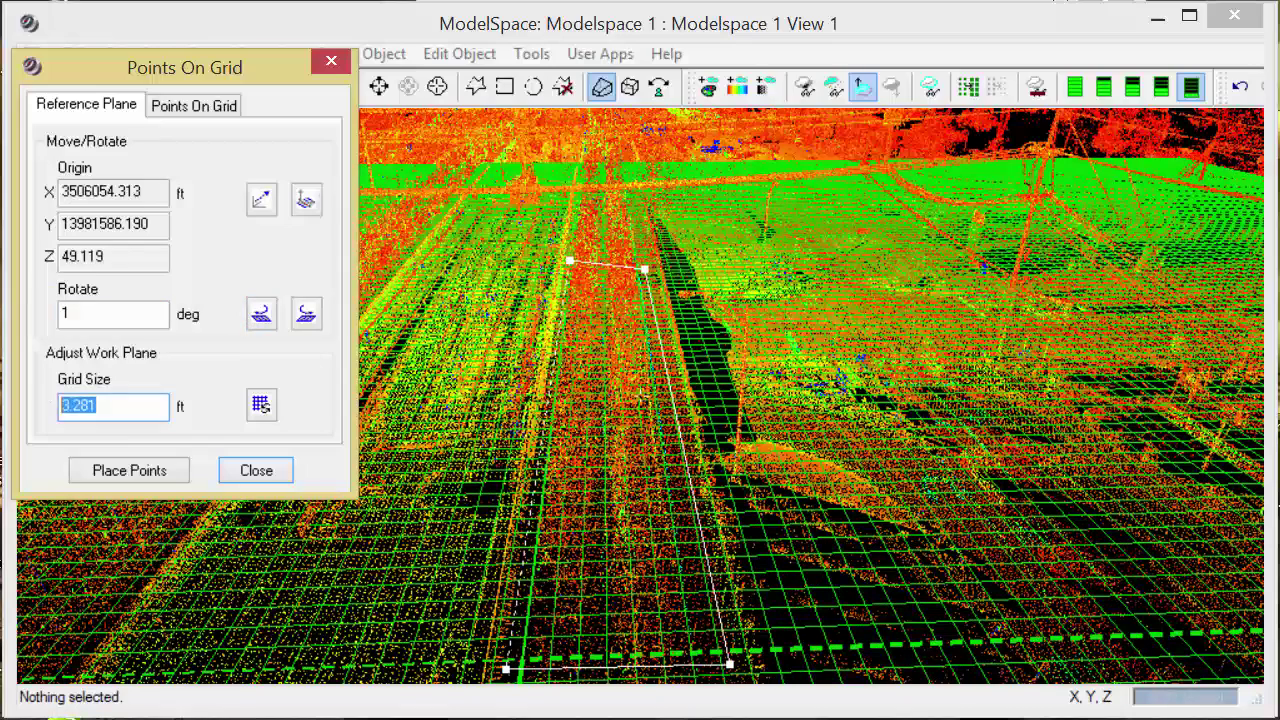
text(2)
click(150, 318)
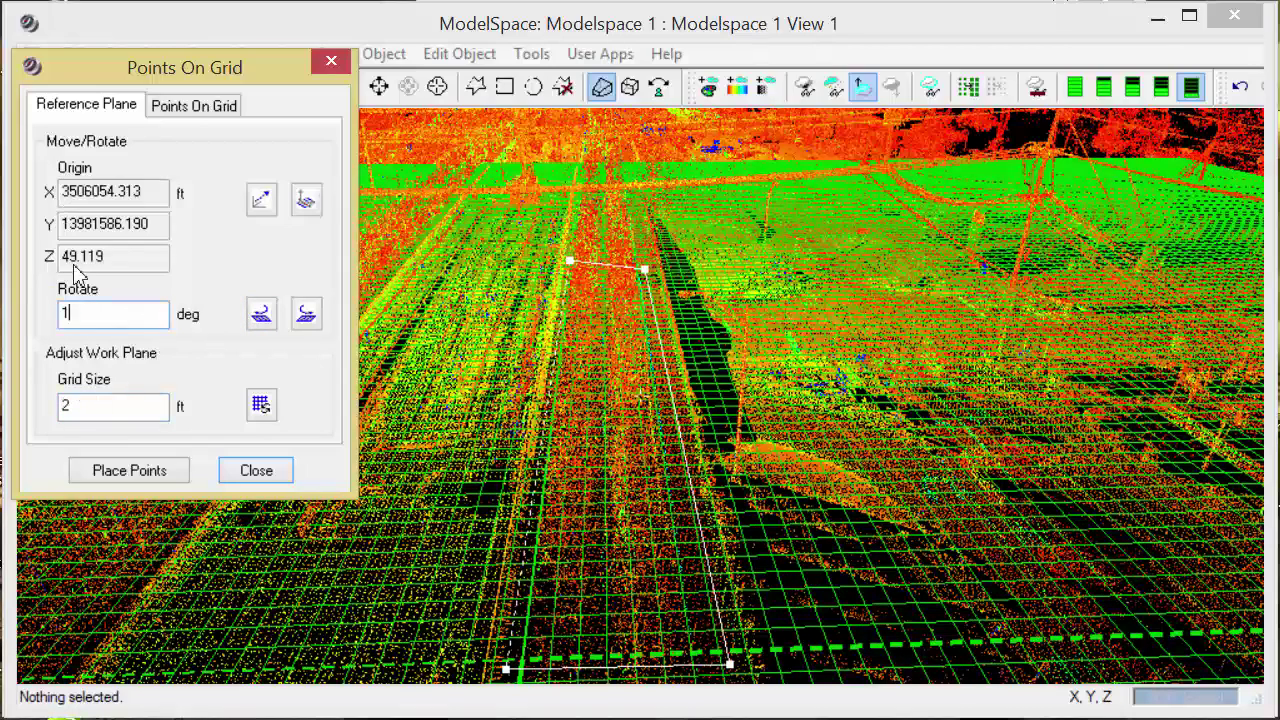
Set the ground search radius to 2 ft, the starting point number to 1 and the feature code to GS.
click(190, 112)
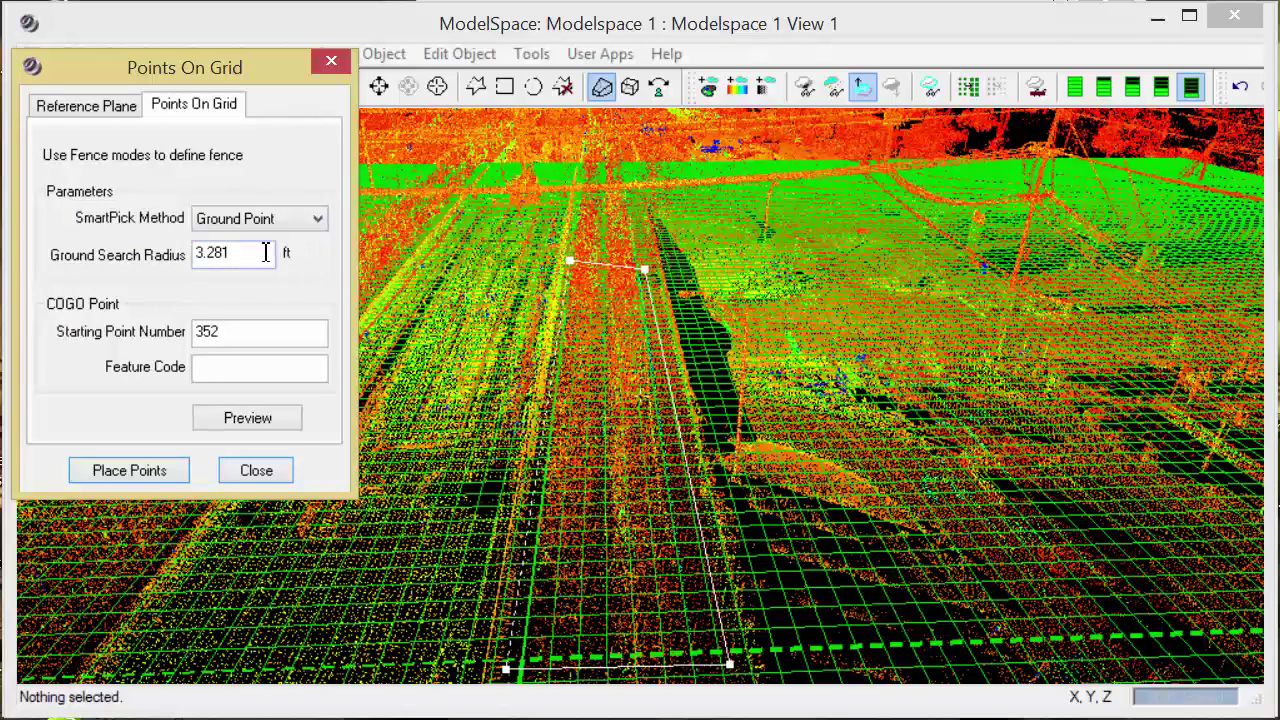
drag(268, 252, 8, 155)
text(2)
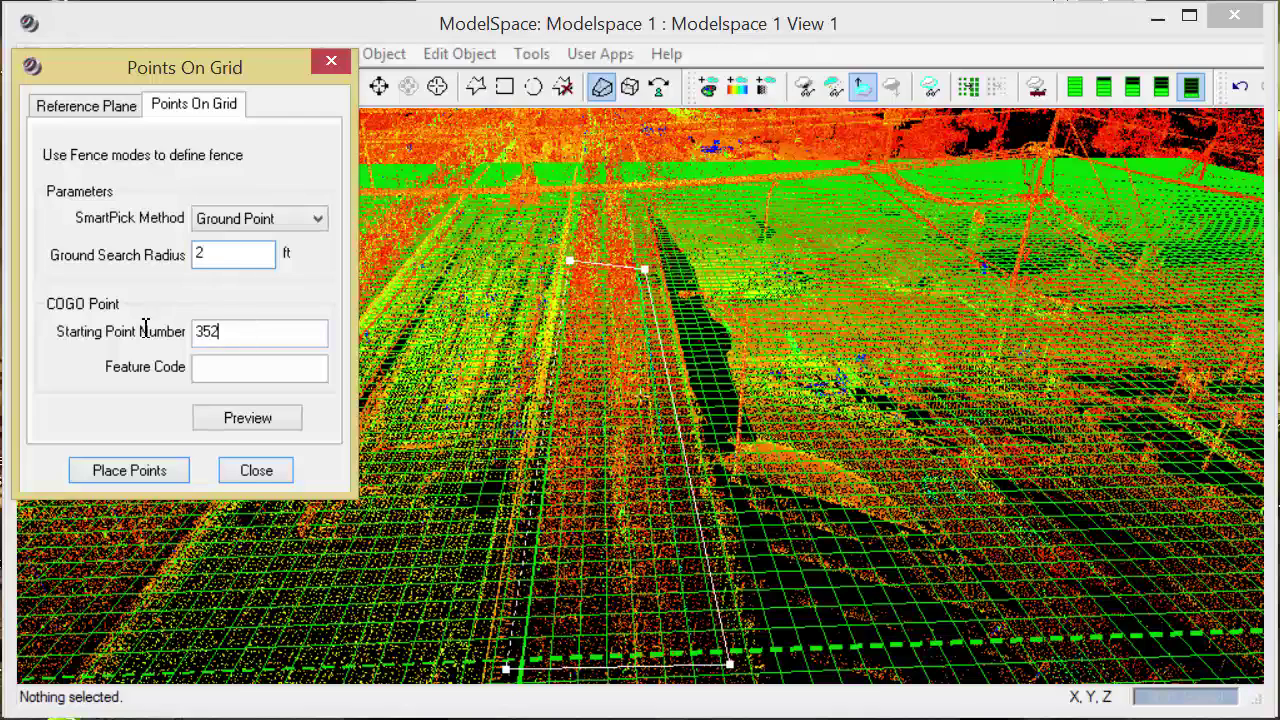
key(shift+Home)
text(1)
click(212, 370)
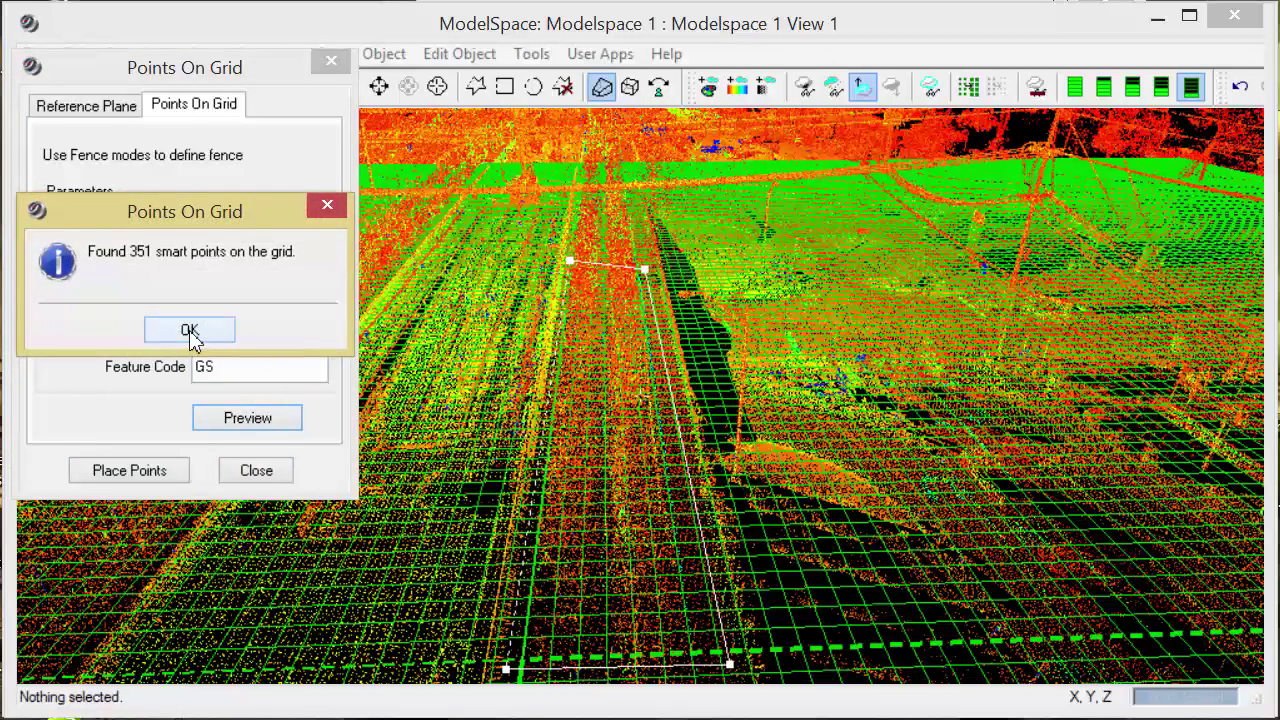
Preview the grid points inside the fence, place them and close the Points On Grid dialog.
click(190, 332)
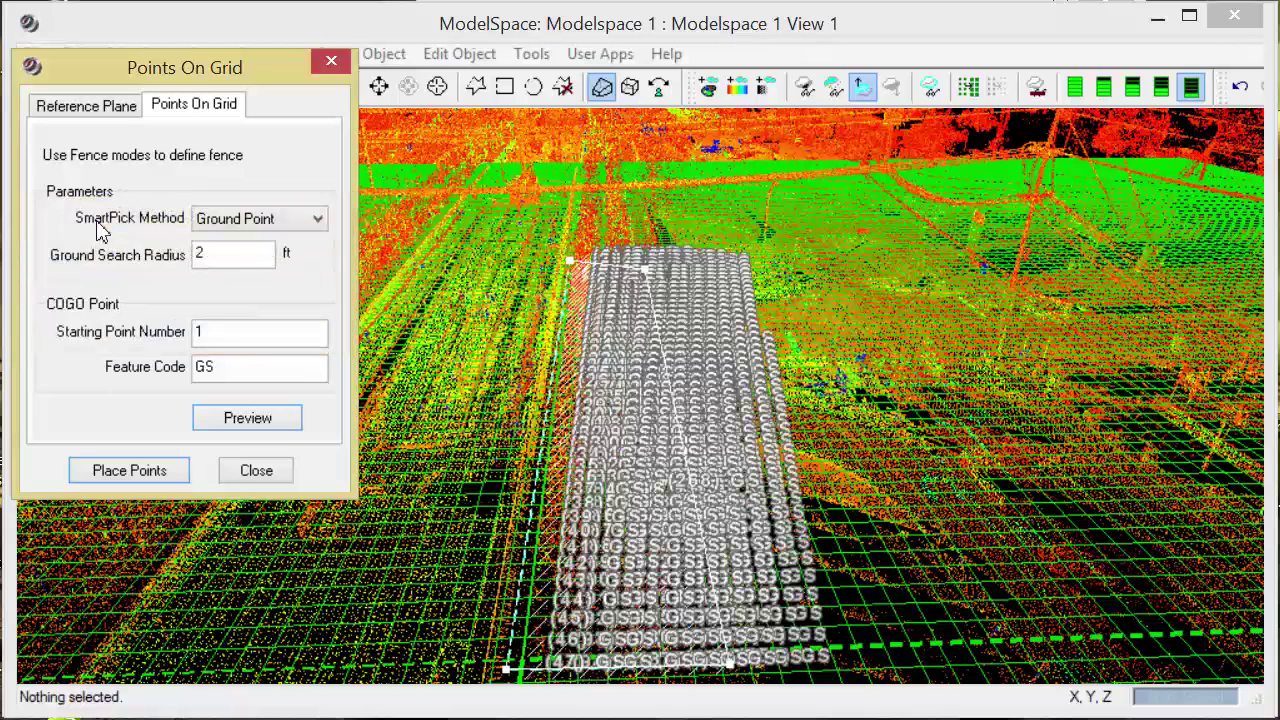
click(160, 470)
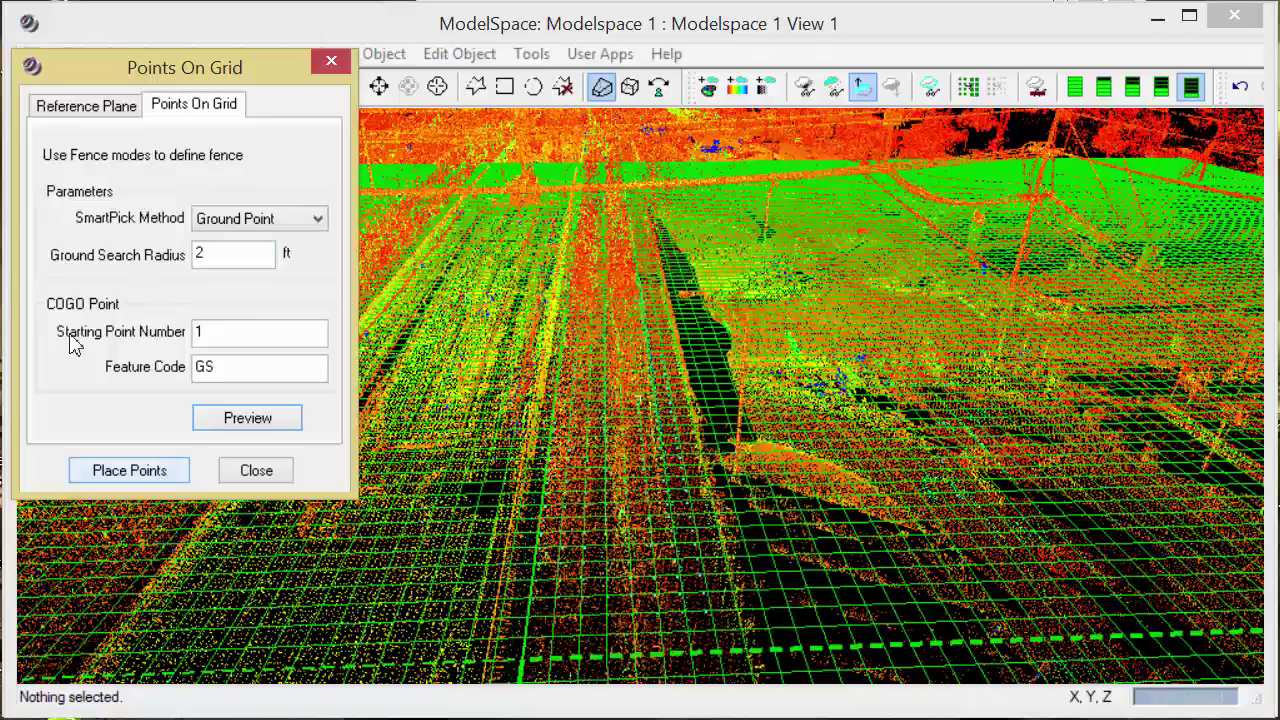
click(254, 470)
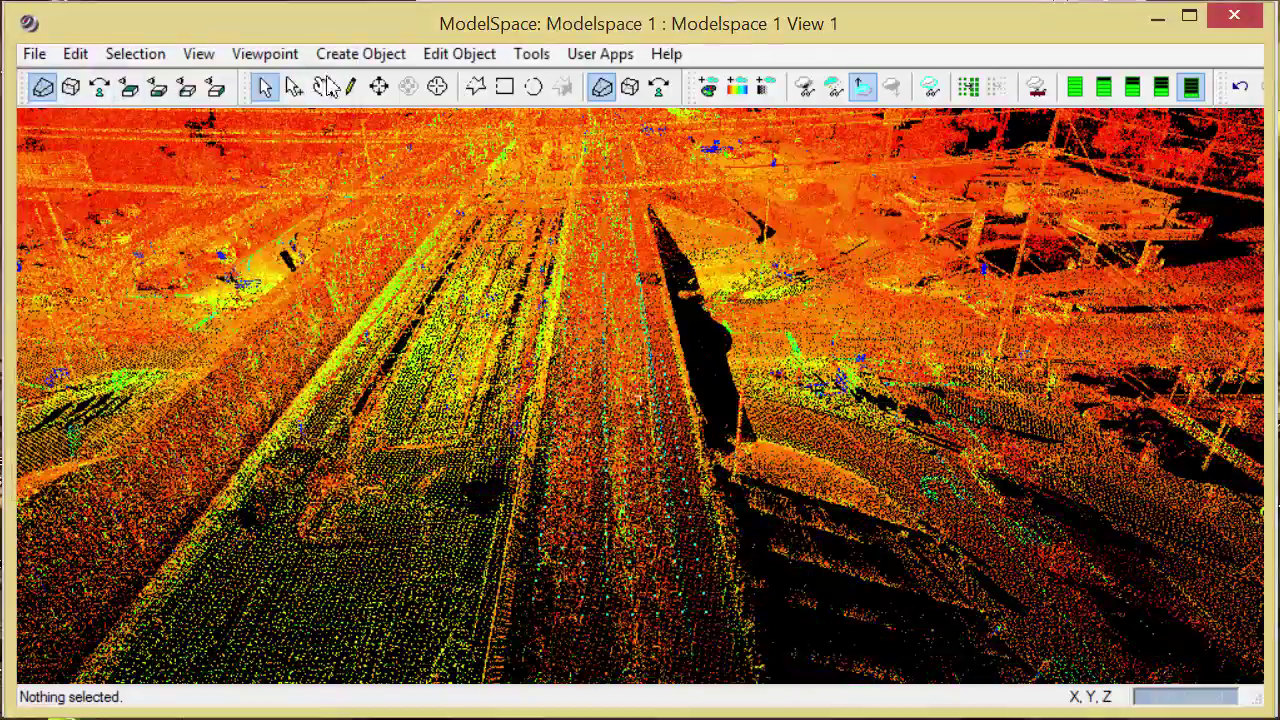
Examine the placed grid points along the roadway surface from close up and from several angles.
click(322, 87)
drag(636, 450, 636, 400)
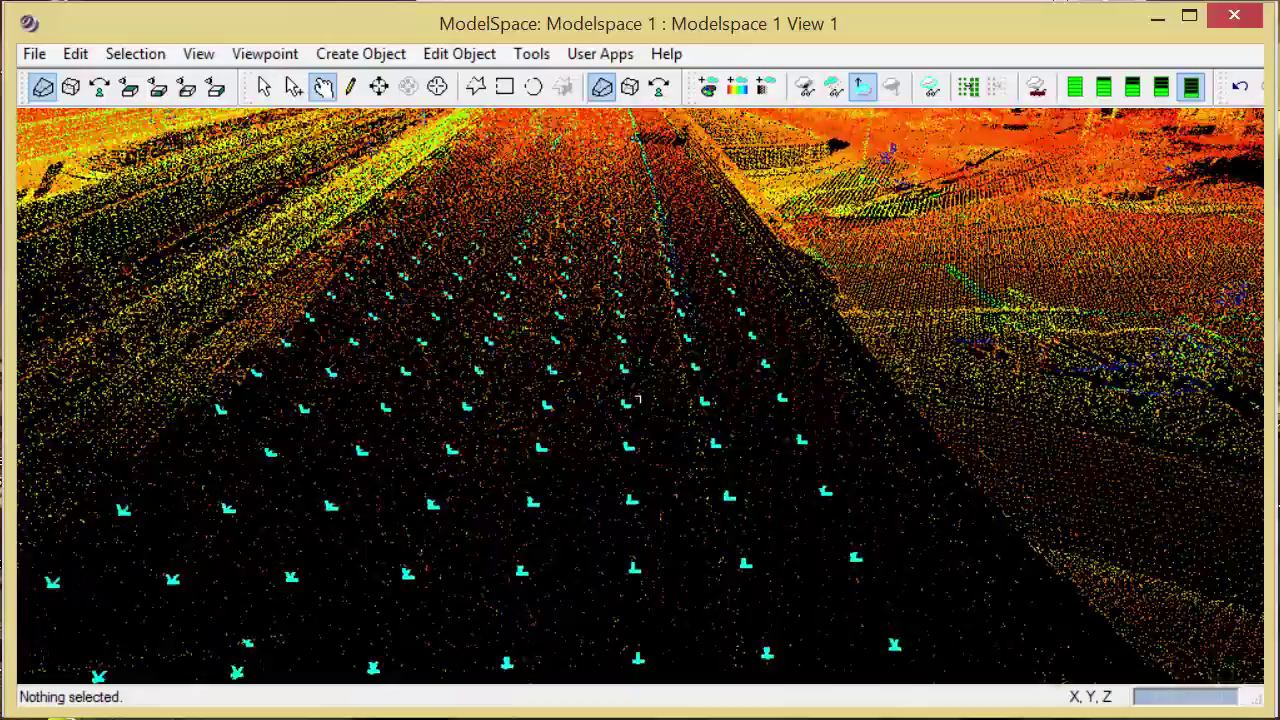
scroll(636, 400, down, 5)
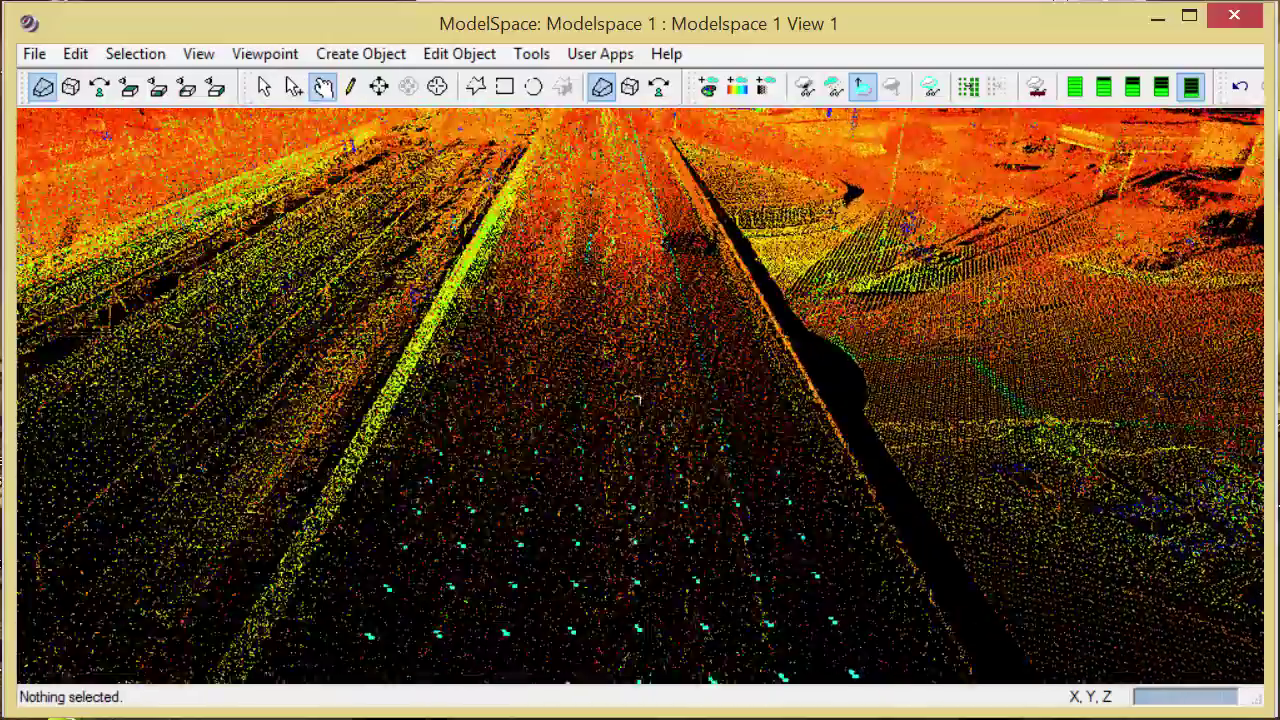
scroll(636, 400, up, 8)
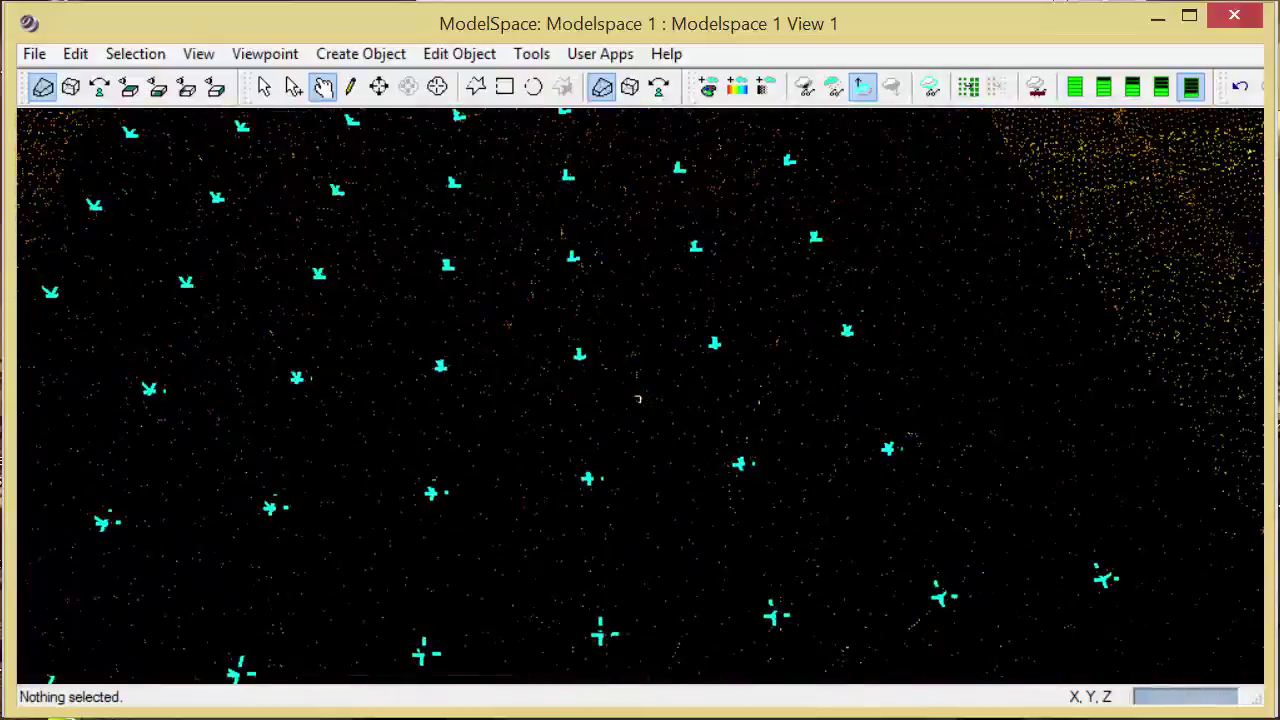
scroll(637, 399, down, 6)
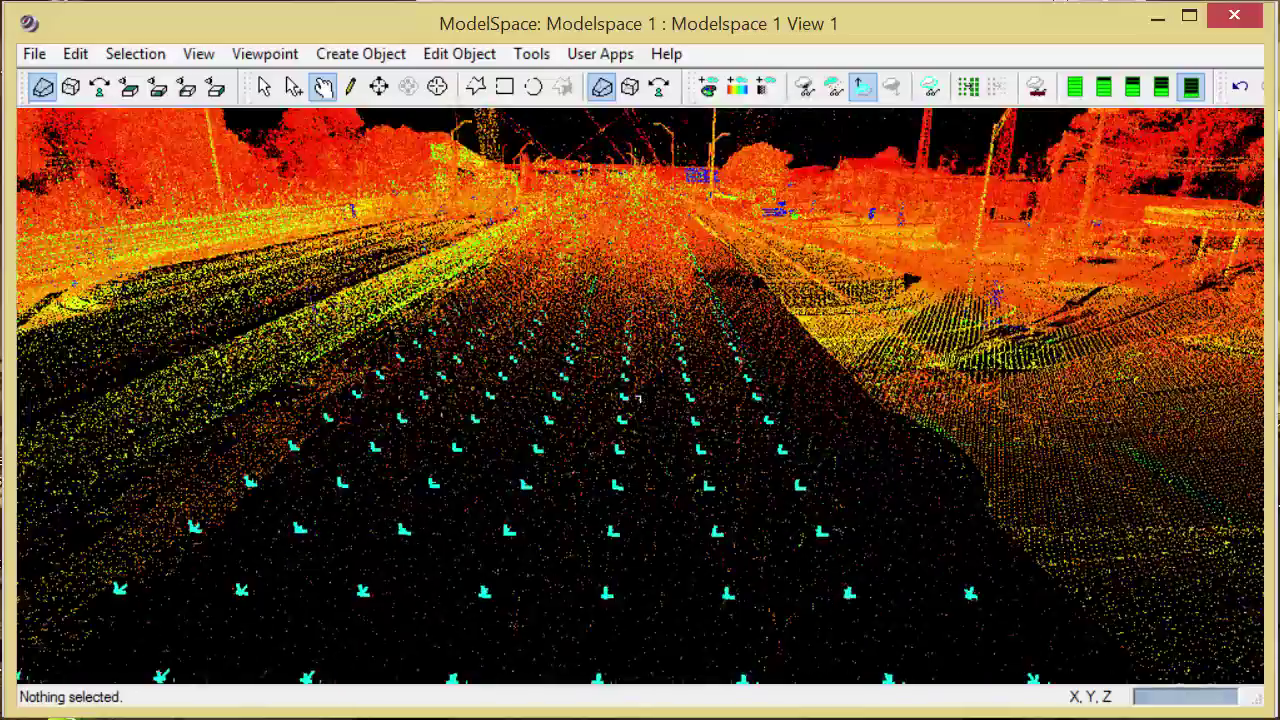
scroll(637, 399, down, 4)
scroll(637, 399, up, 6)
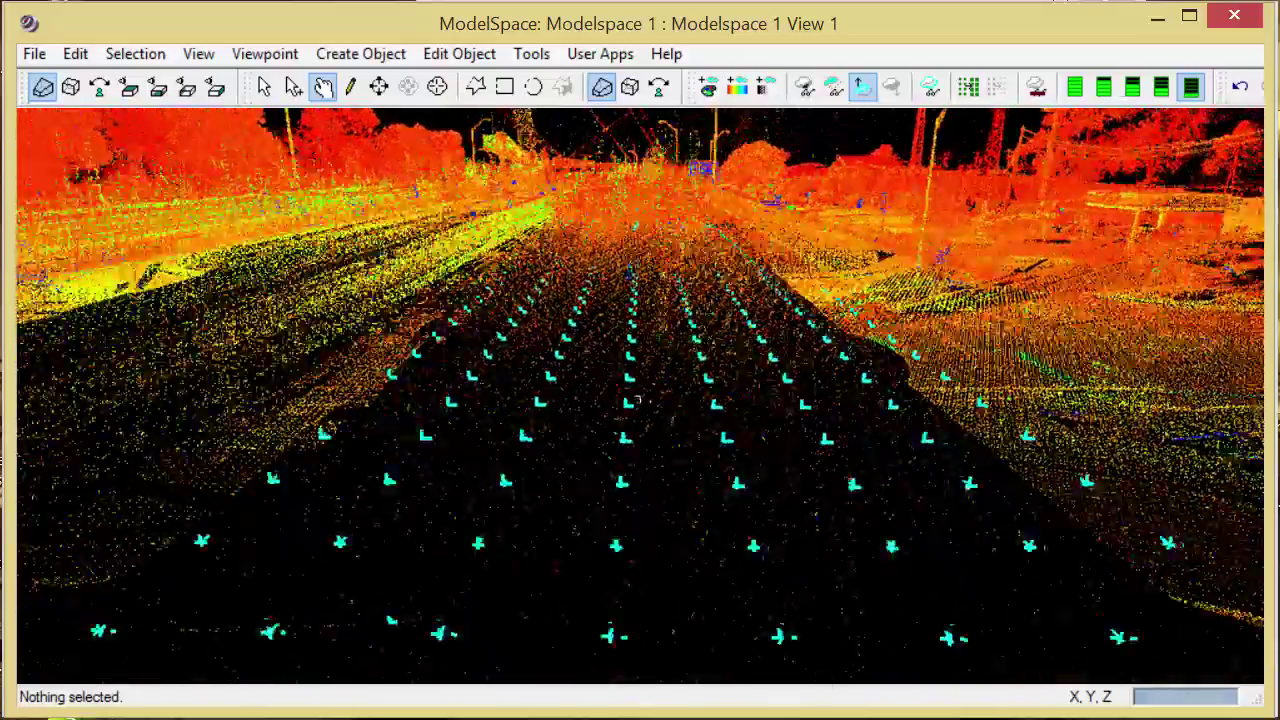
scroll(637, 400, down, 3)
scroll(637, 400, up, 5)
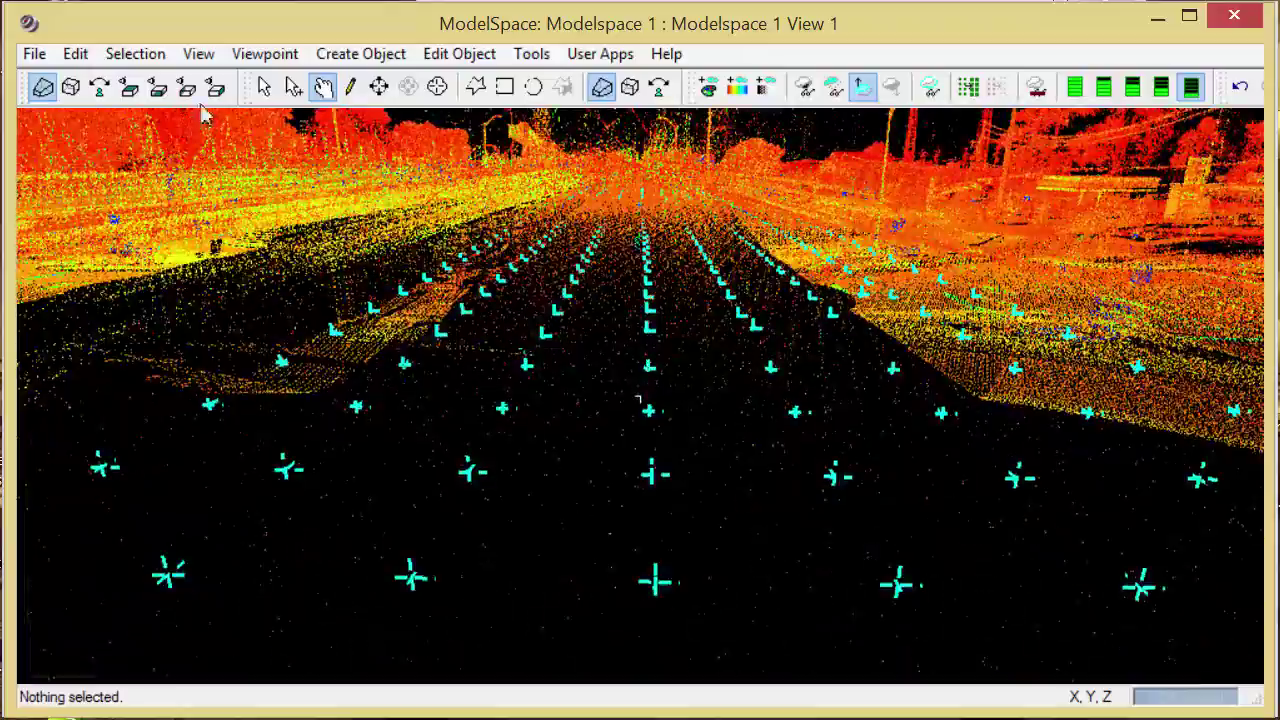
Hide the point clouds to isolate the placed grid points in the view.
click(196, 54)
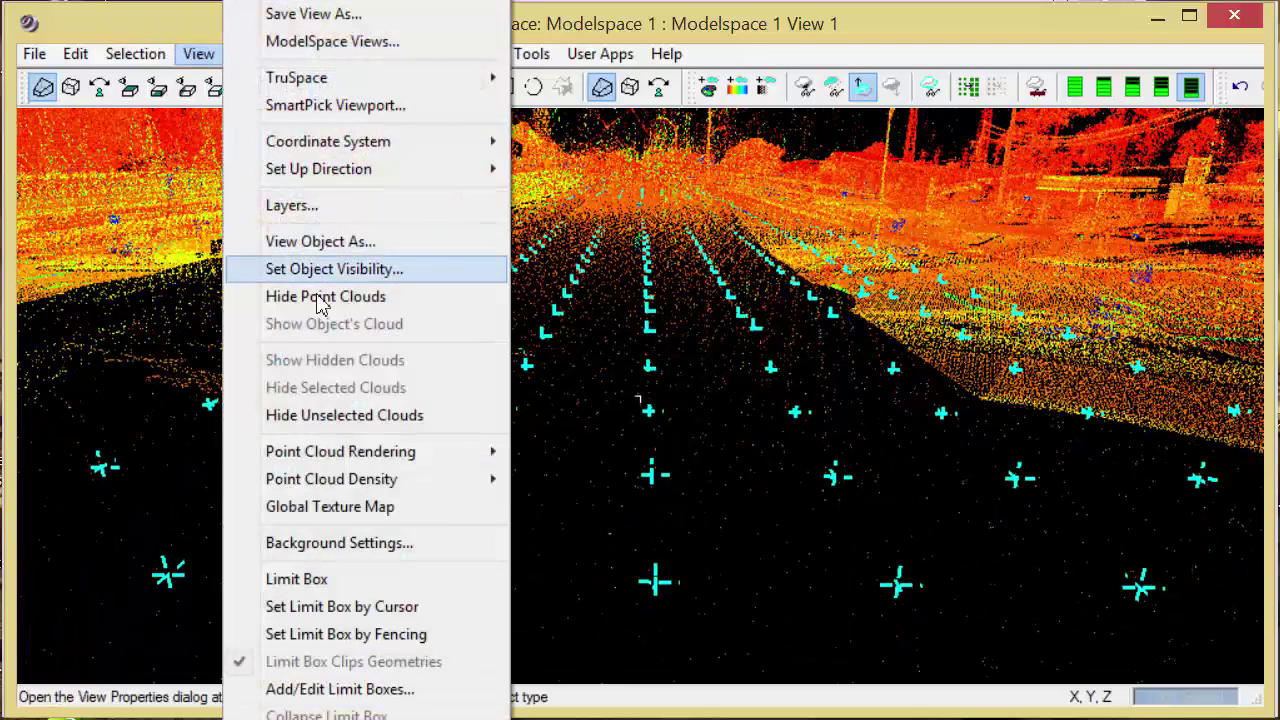
click(318, 298)
scroll(640, 398, down, 5)
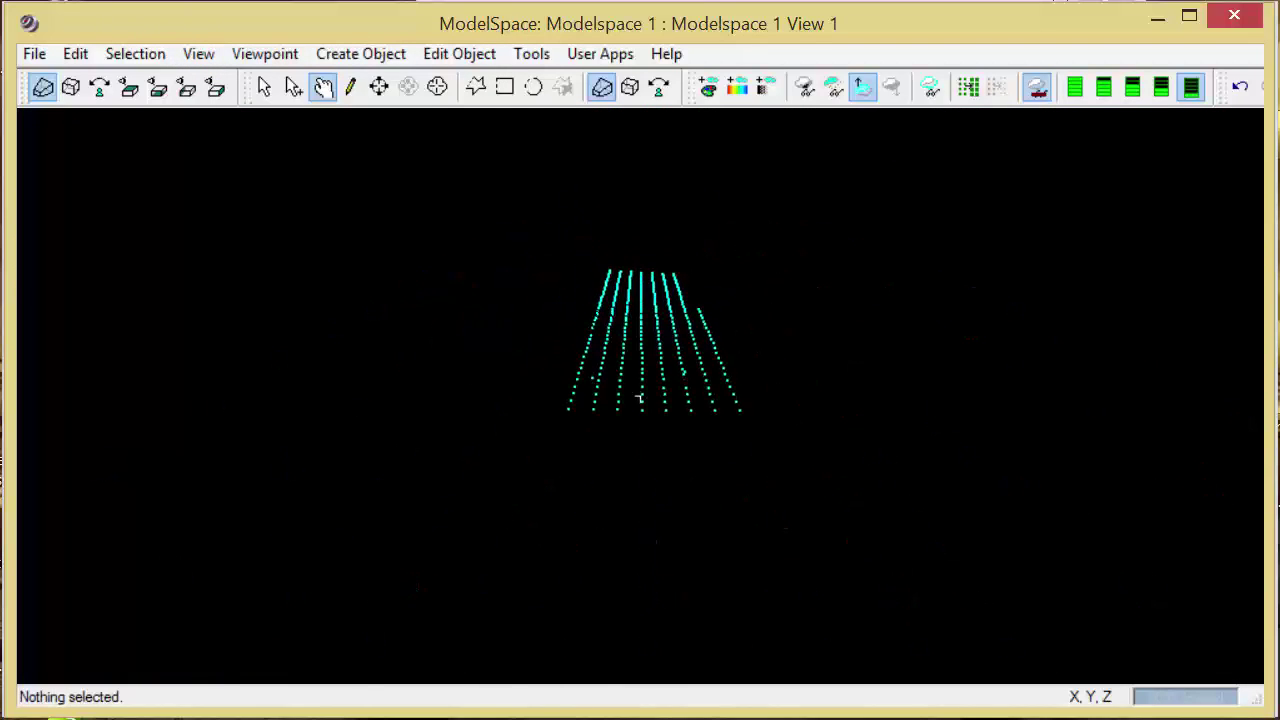
scroll(640, 398, up, 3)
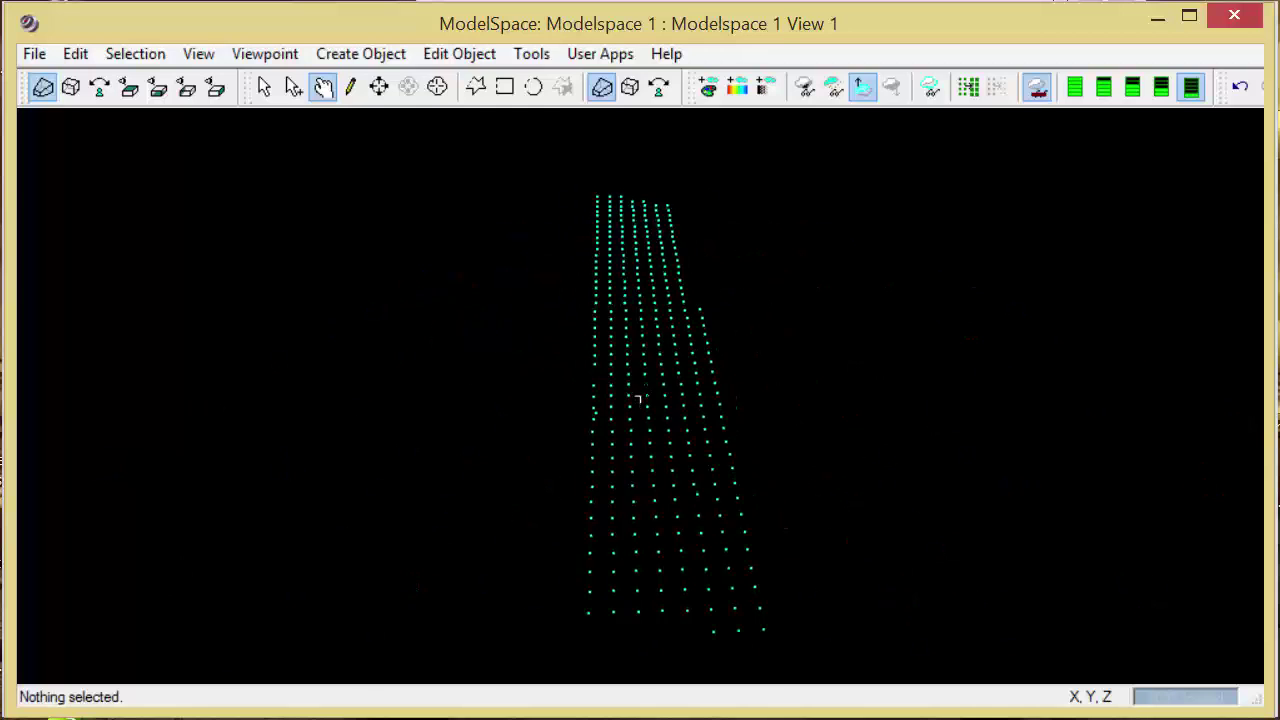
scroll(640, 398, down, 3)
Draw a rectangular fence around all the grid points and select everything inside it.
click(504, 87)
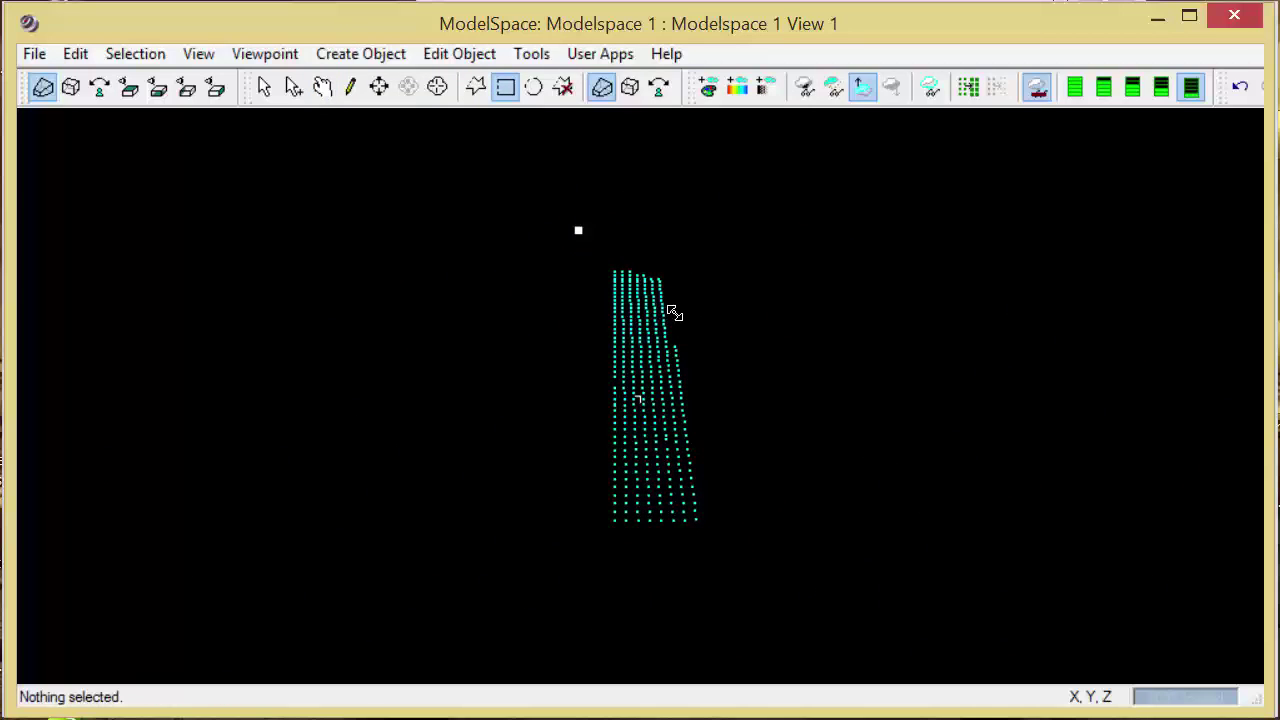
drag(675, 313, 760, 552)
click(135, 54)
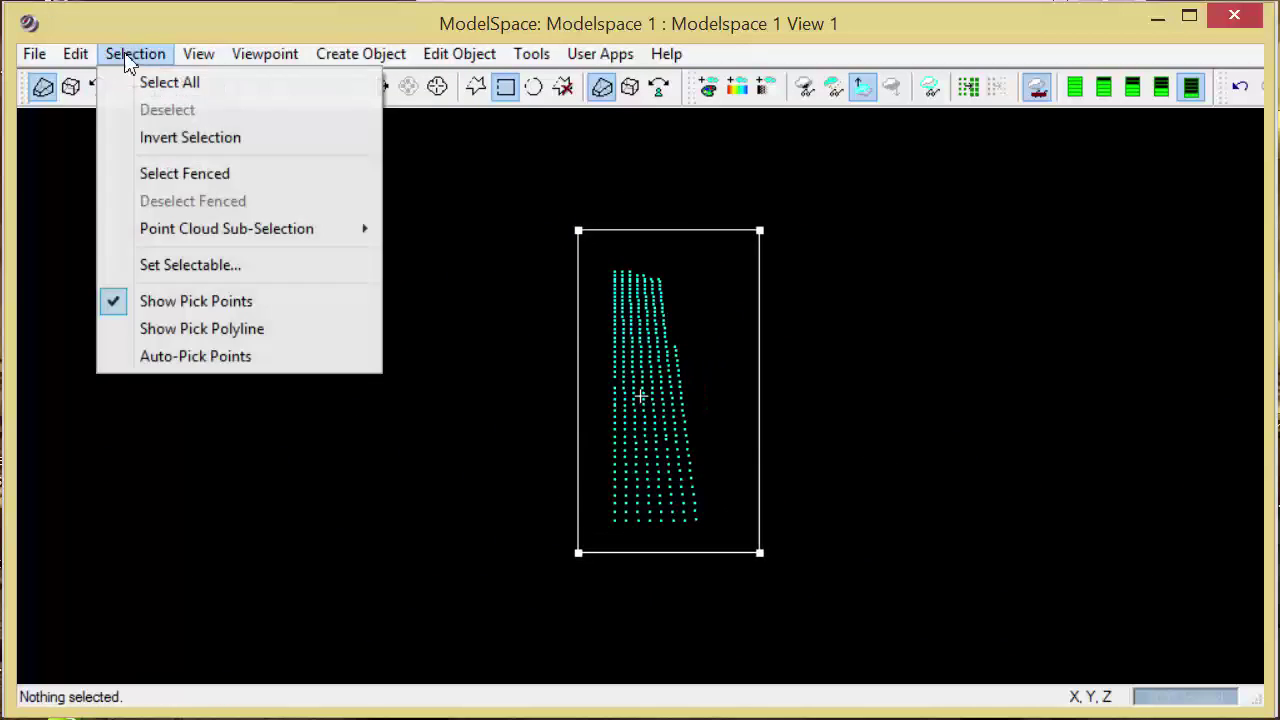
click(184, 174)
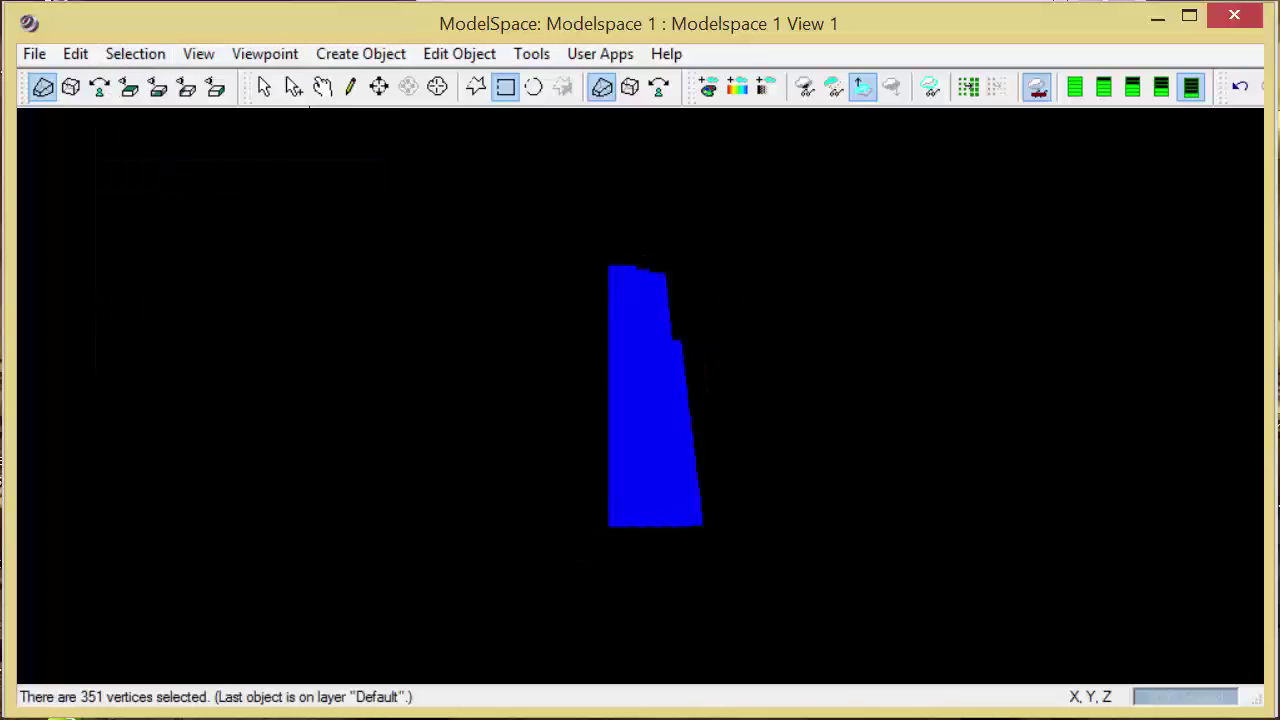
Display the Feature Code and Point Number annotations on the selected grid points and inspect the labels up close.
click(264, 87)
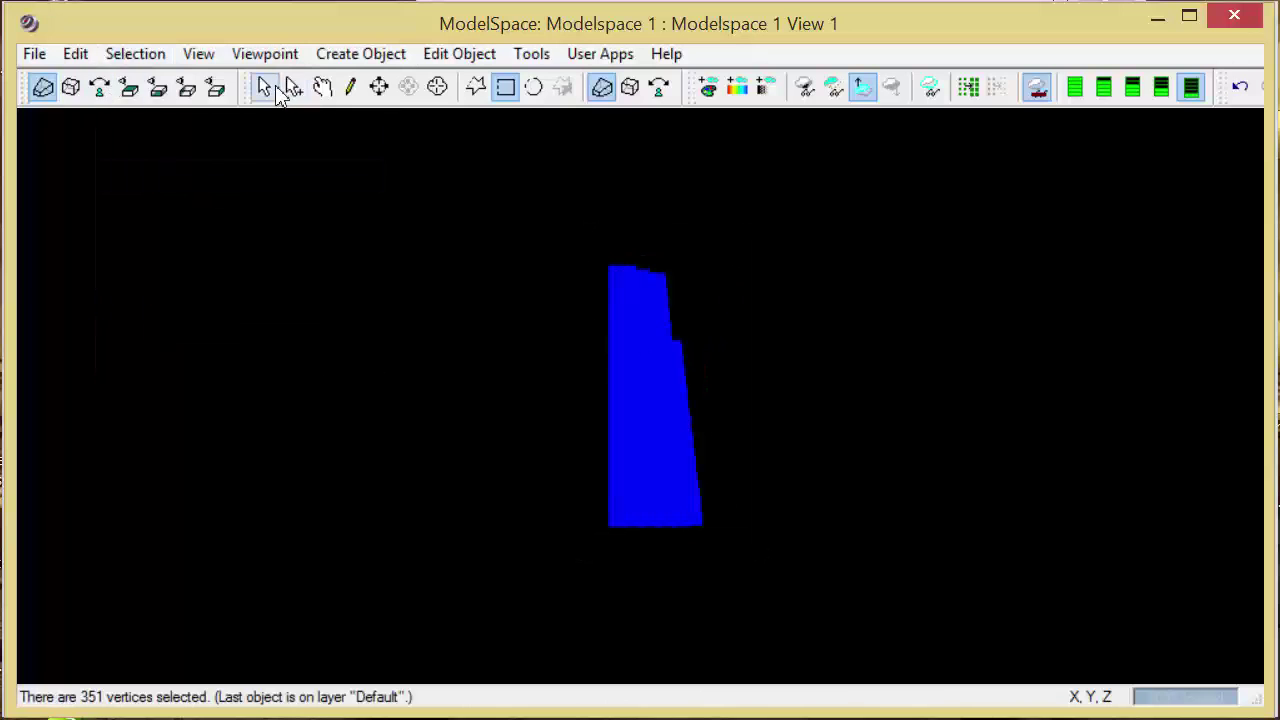
right_click(645, 313)
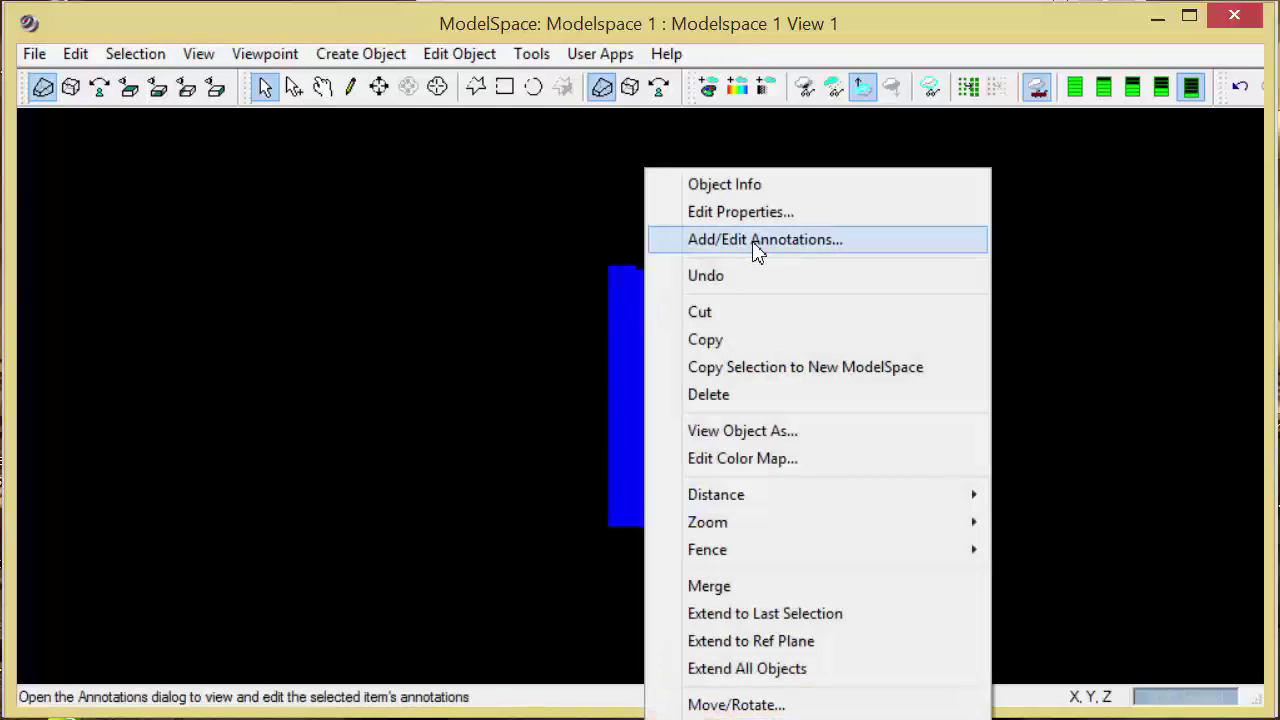
key(Return)
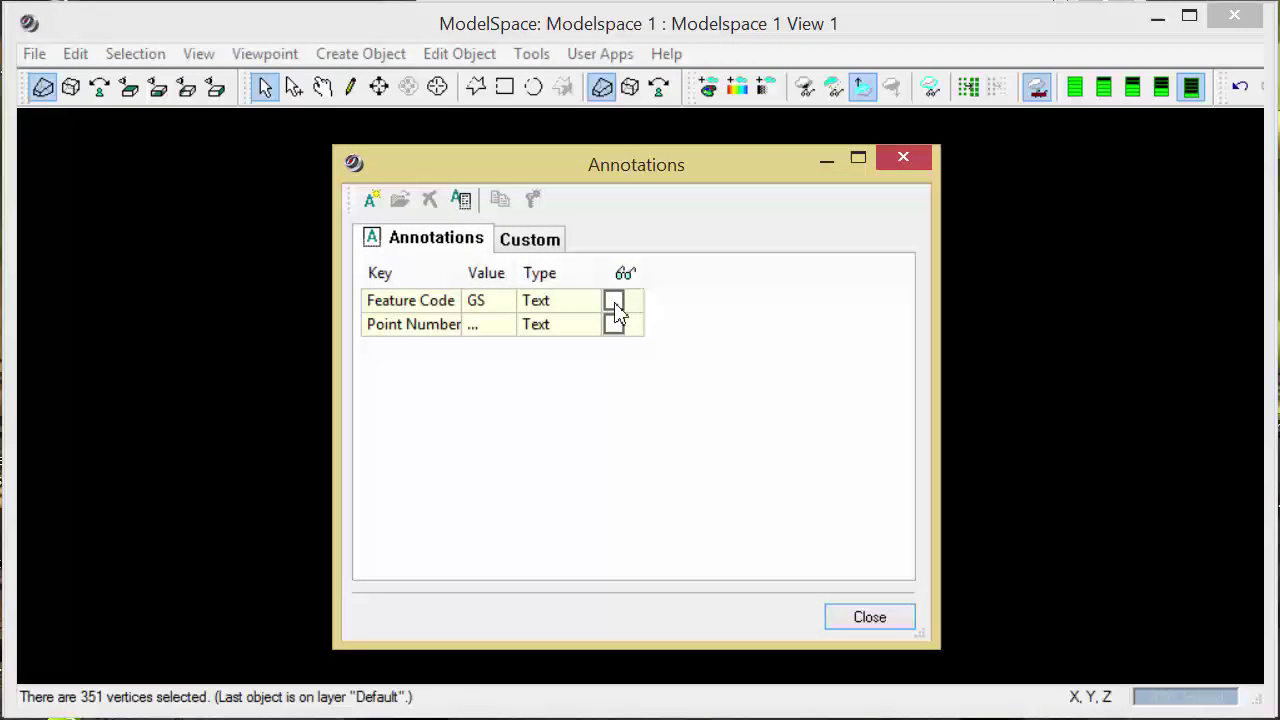
click(608, 302)
click(613, 300)
click(613, 325)
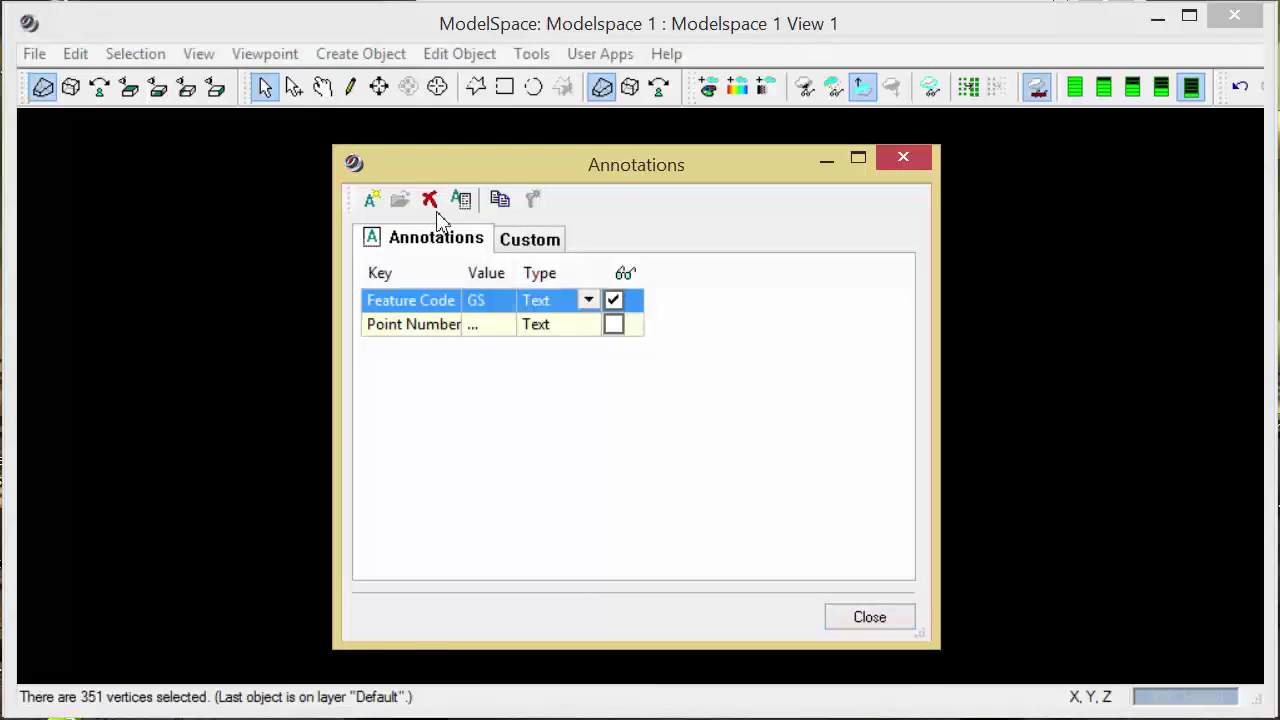
click(870, 617)
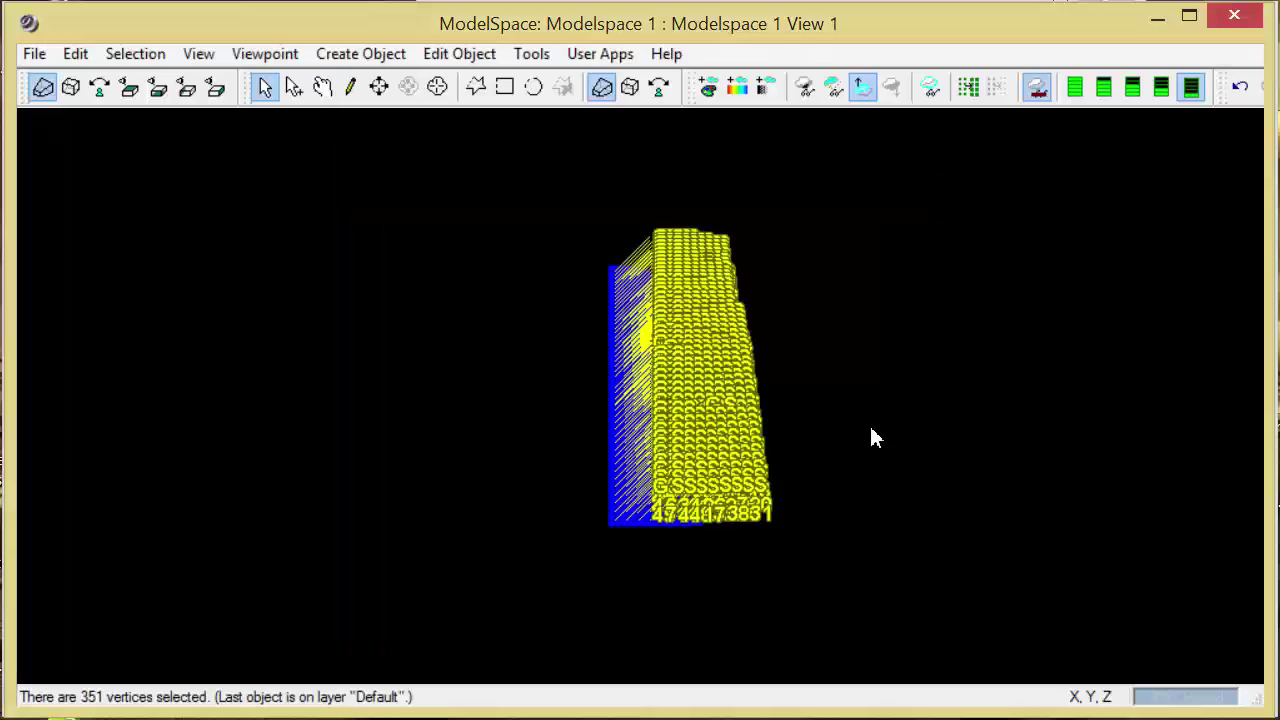
click(322, 88)
scroll(640, 397, up, 5)
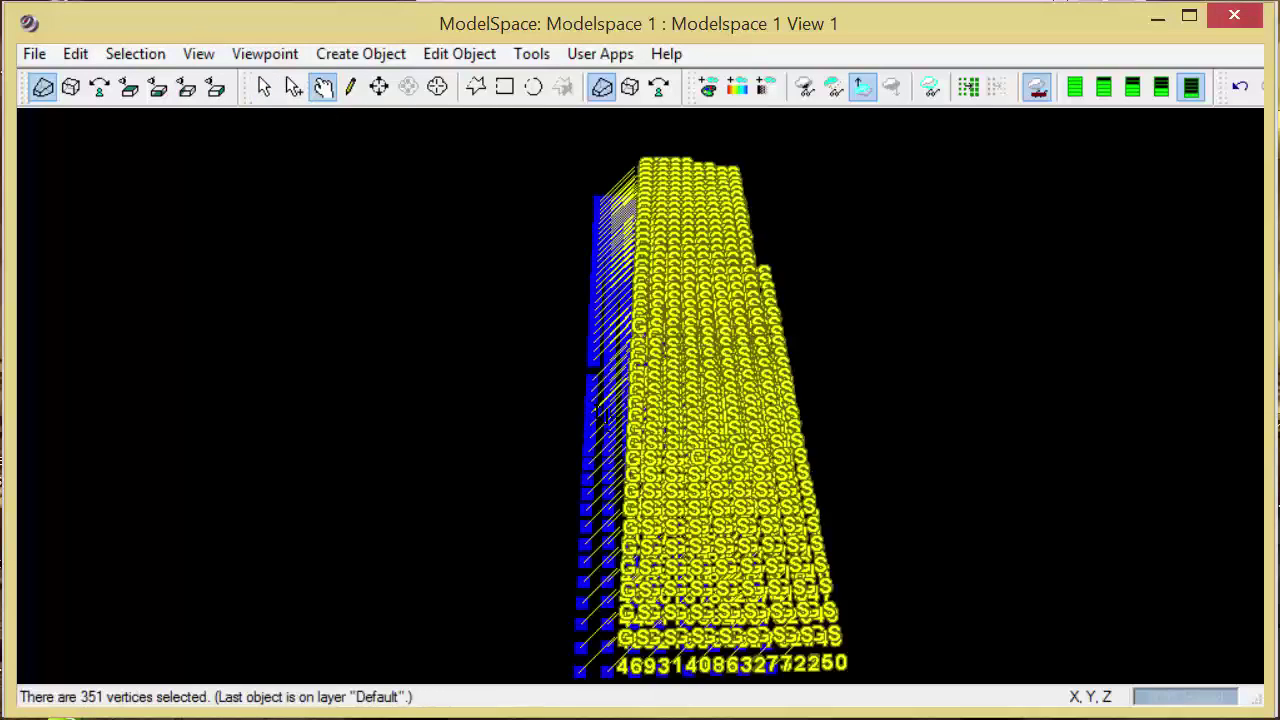
scroll(640, 397, up, 1)
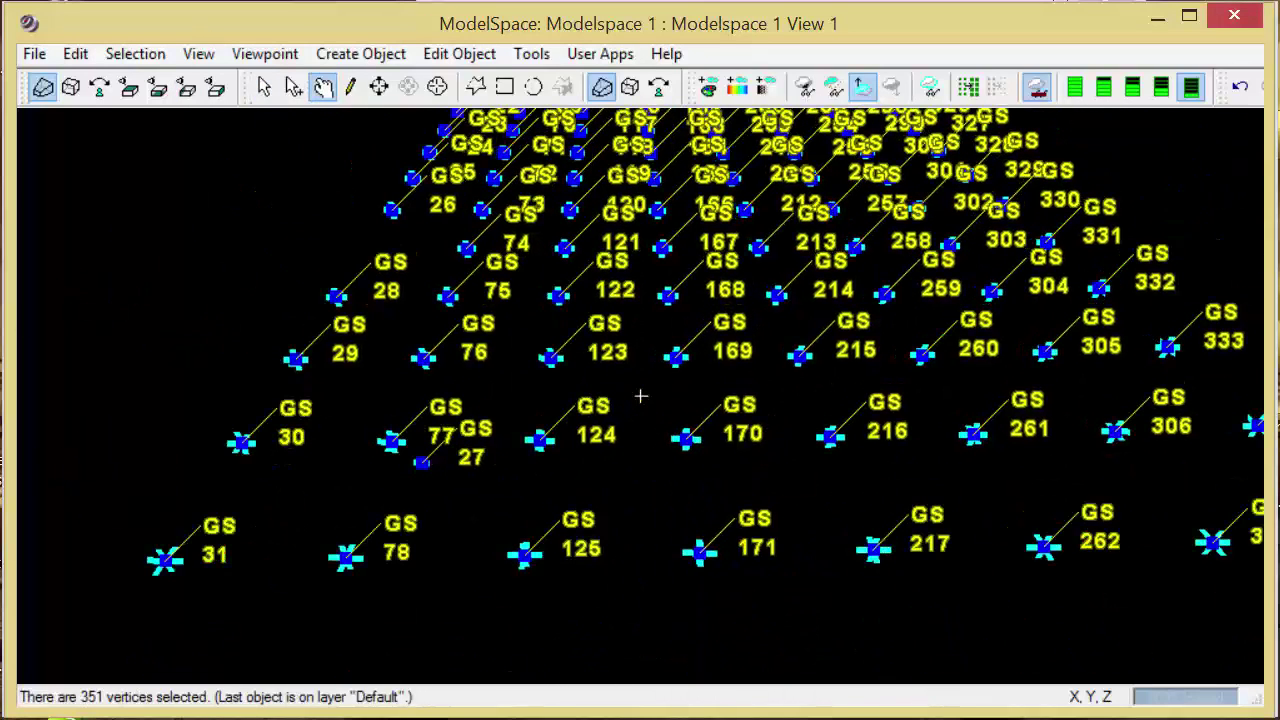
drag(640, 397, 640, 540)
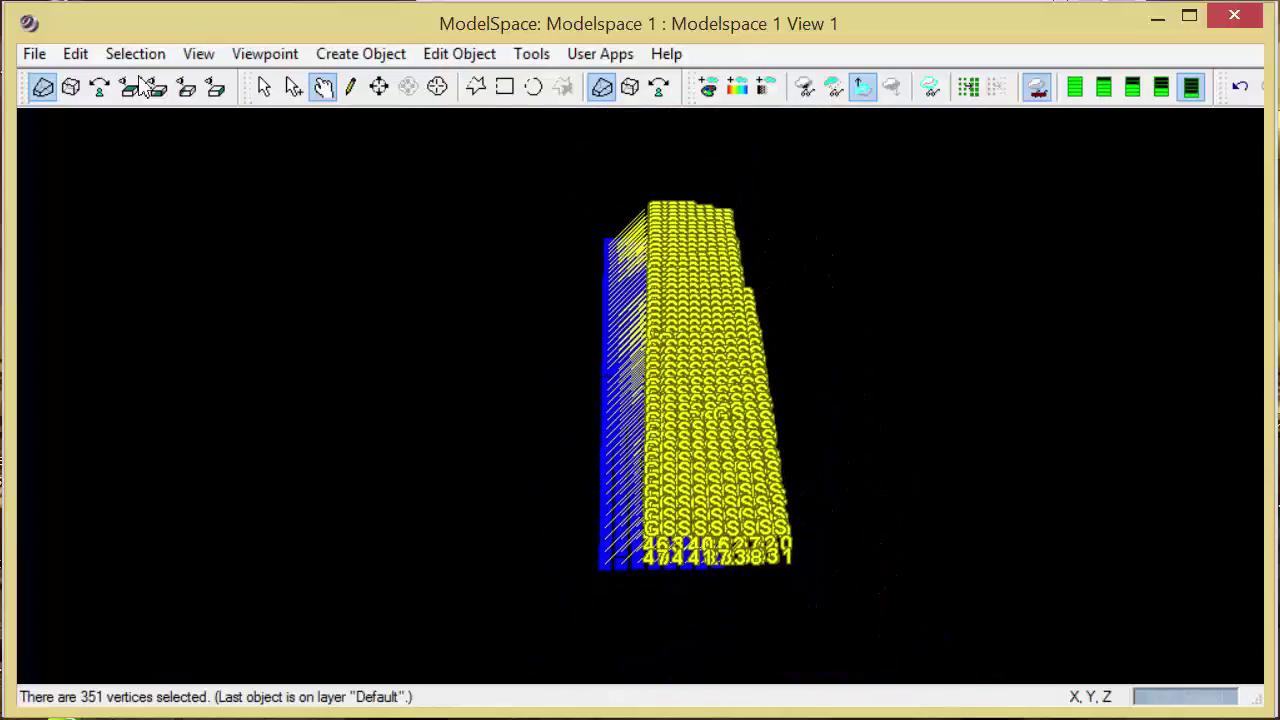
Export the selected, visible grid points to the Desktop as a LandXML file named roadway.
click(34, 54)
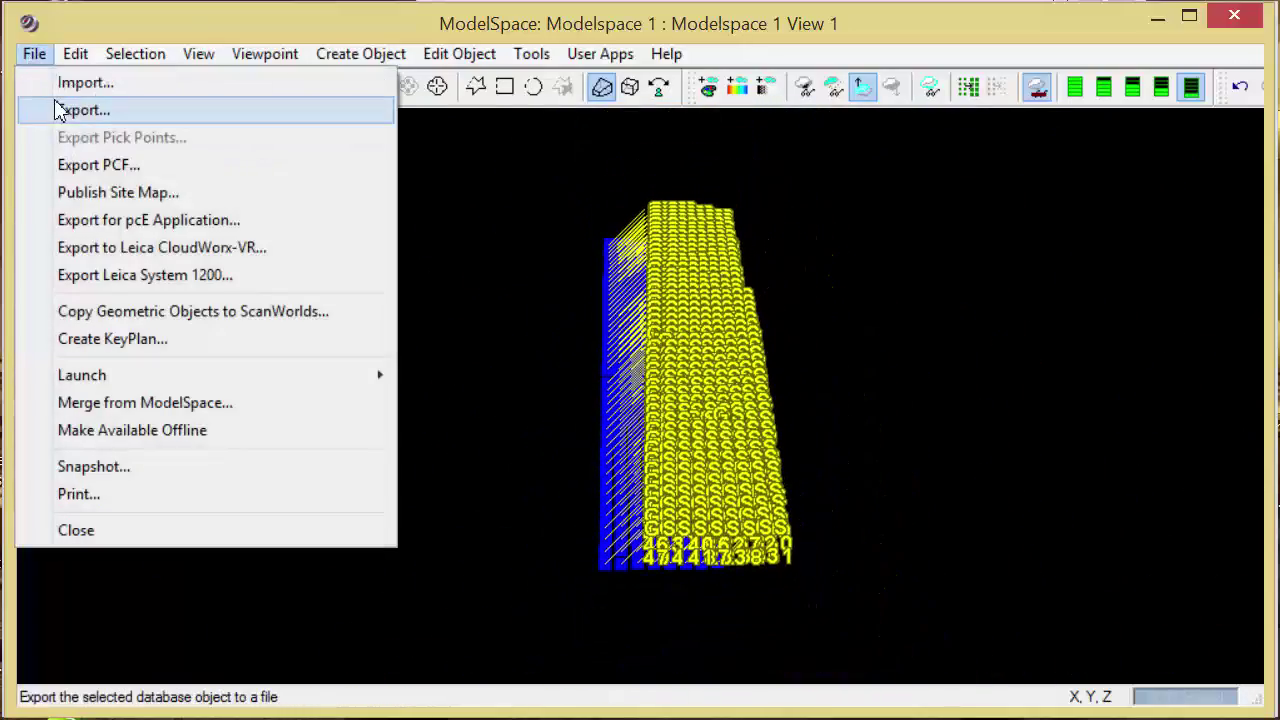
click(60, 110)
click(828, 590)
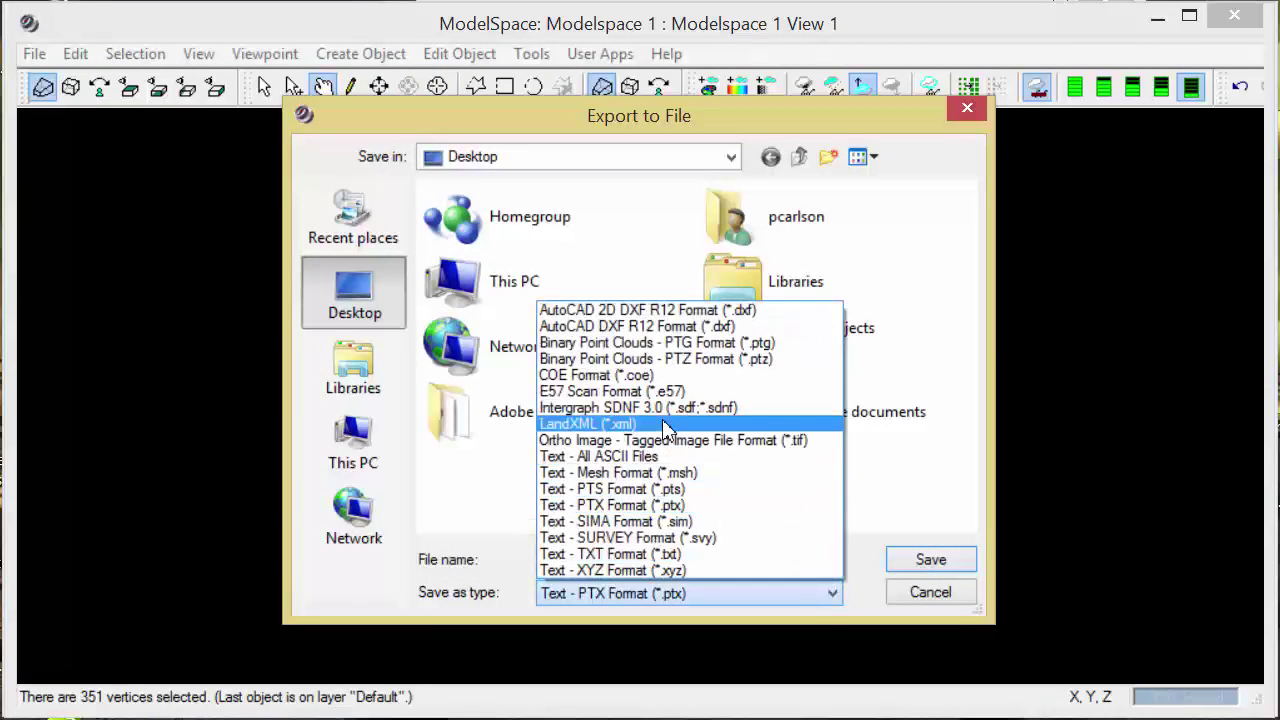
click(665, 424)
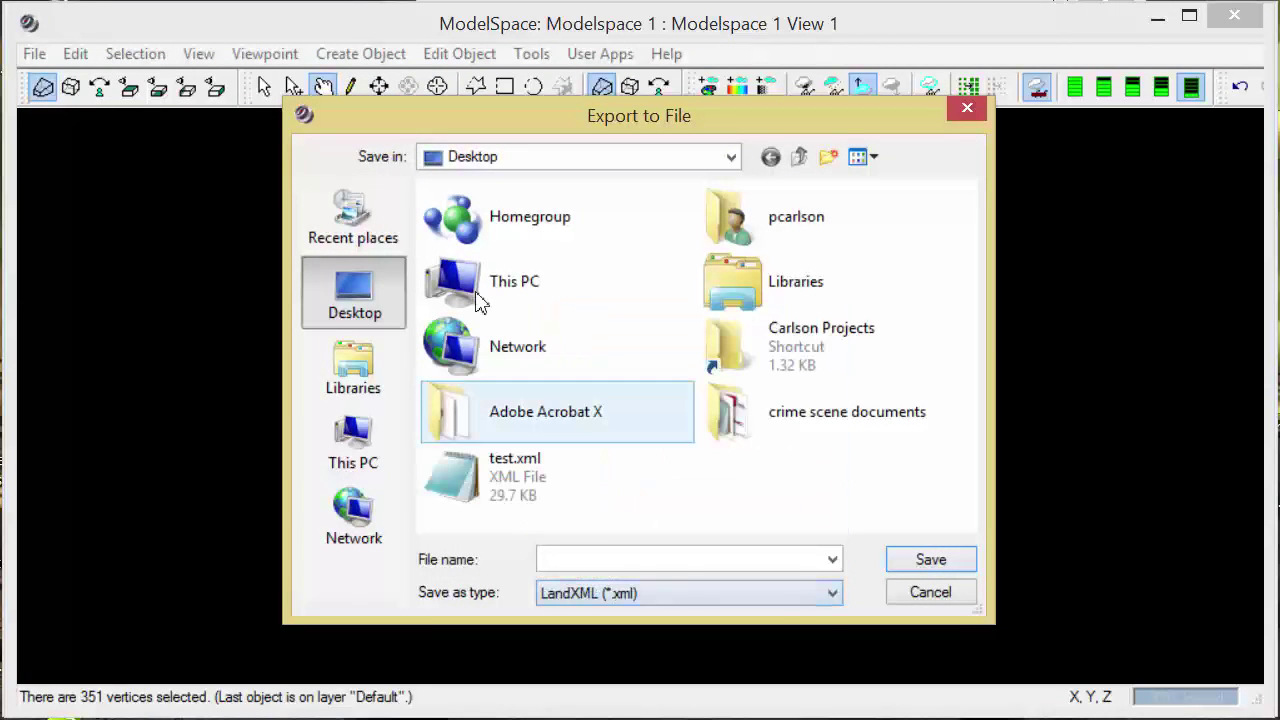
click(591, 564)
text(roadway)
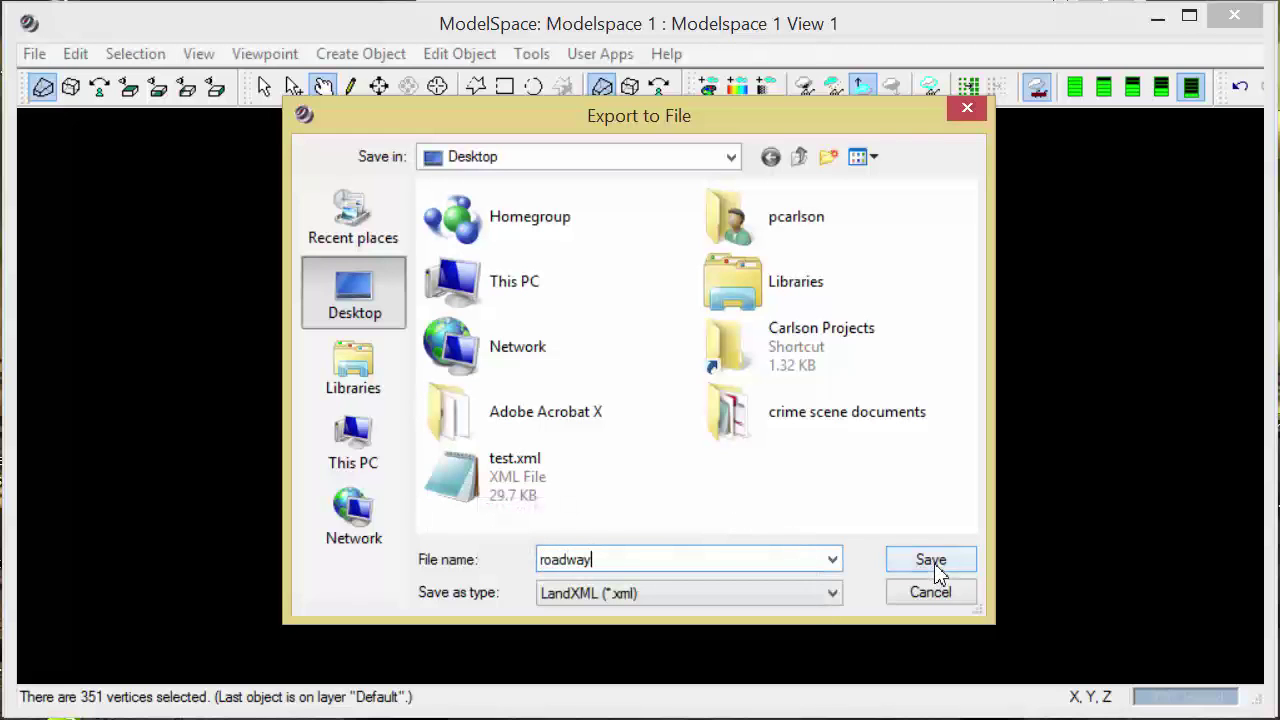
click(933, 562)
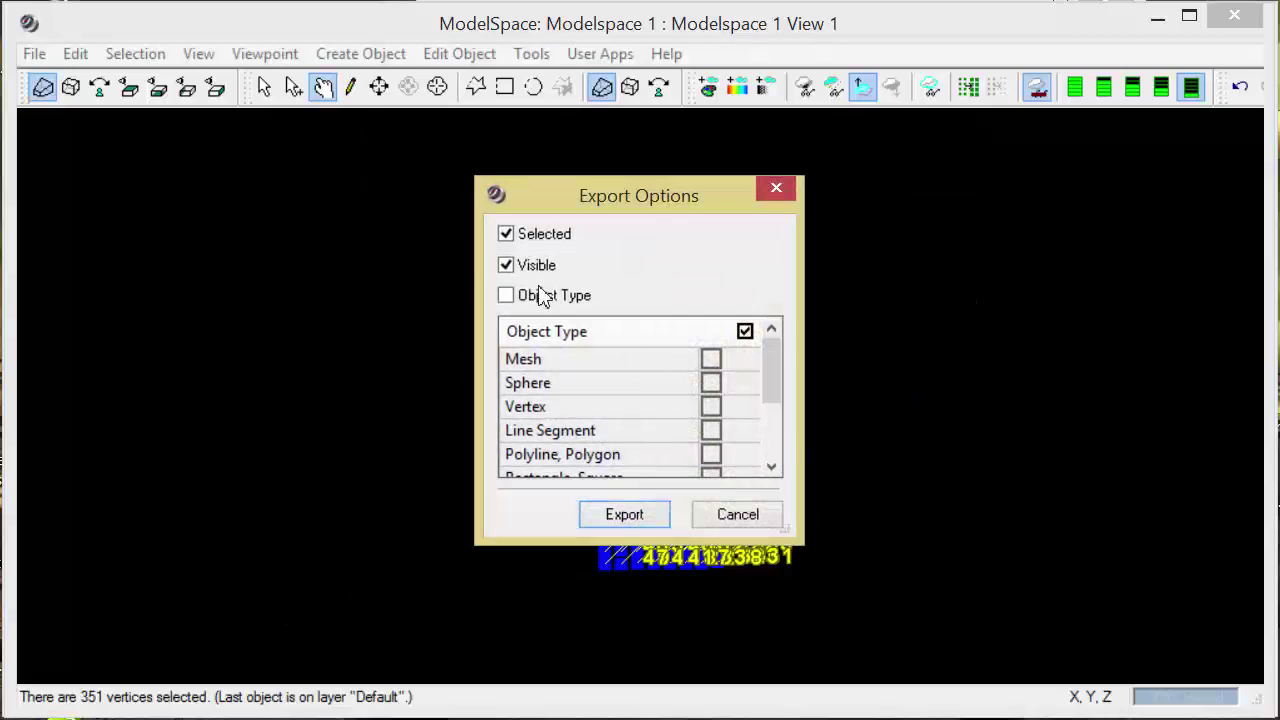
click(640, 518)
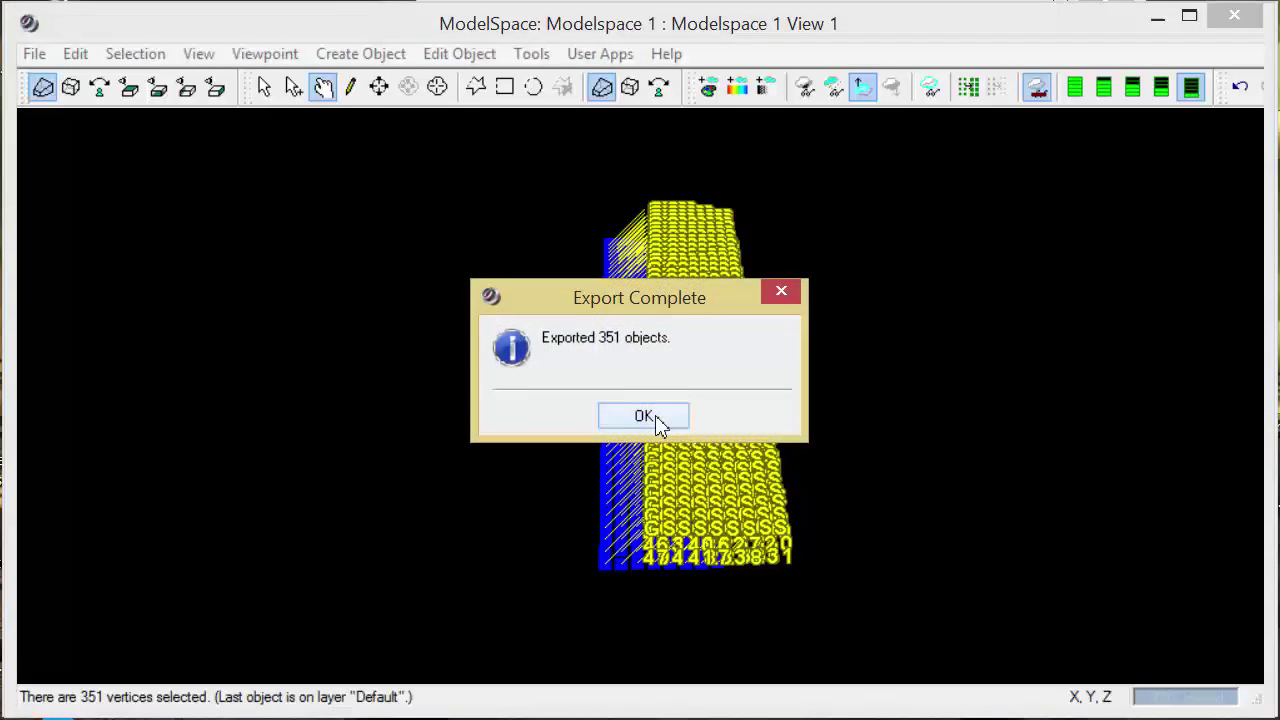
click(650, 417)
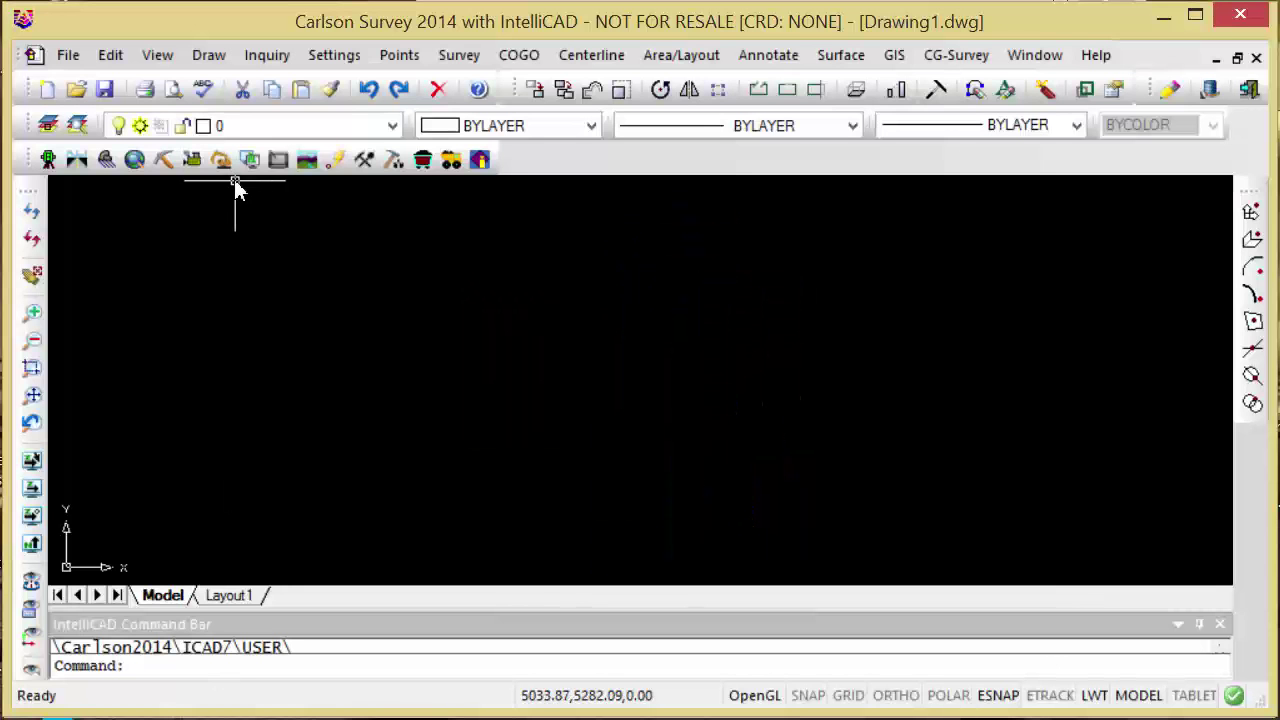
In Carlson Survey, start a LandXML import and open roadway.xml from the Desktop.
click(68, 56)
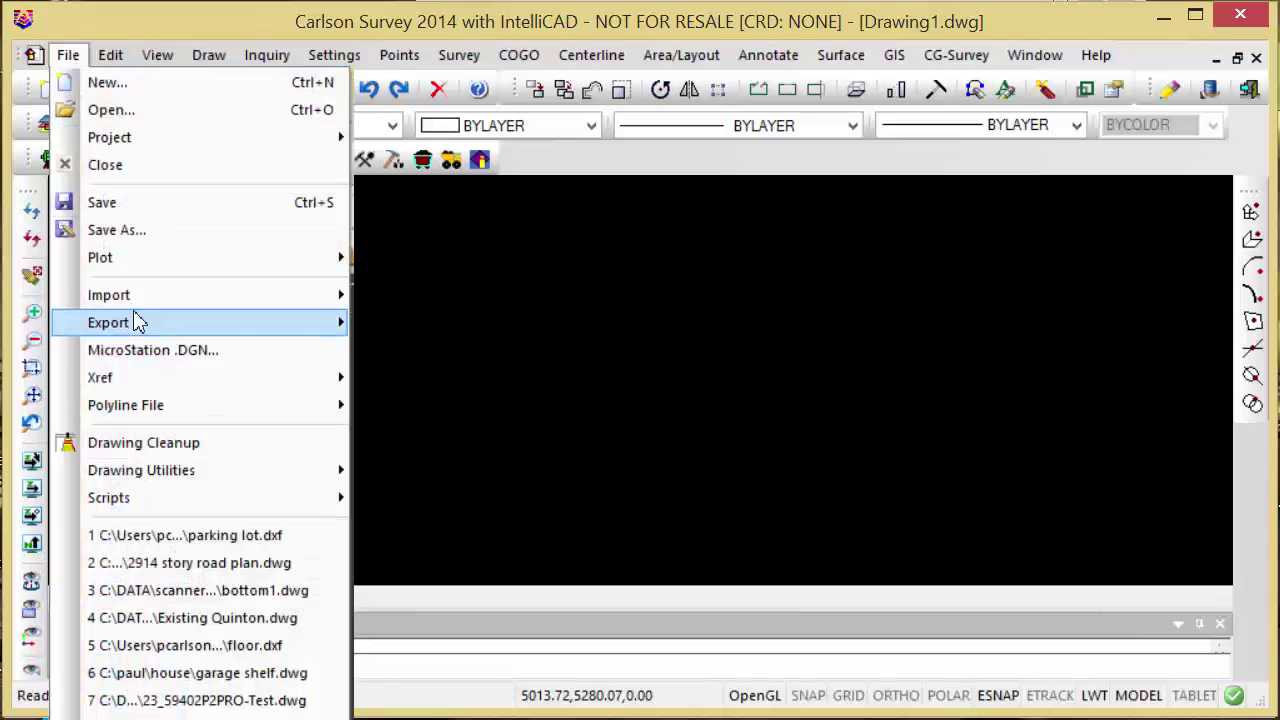
mouse_move(180, 300)
click(450, 323)
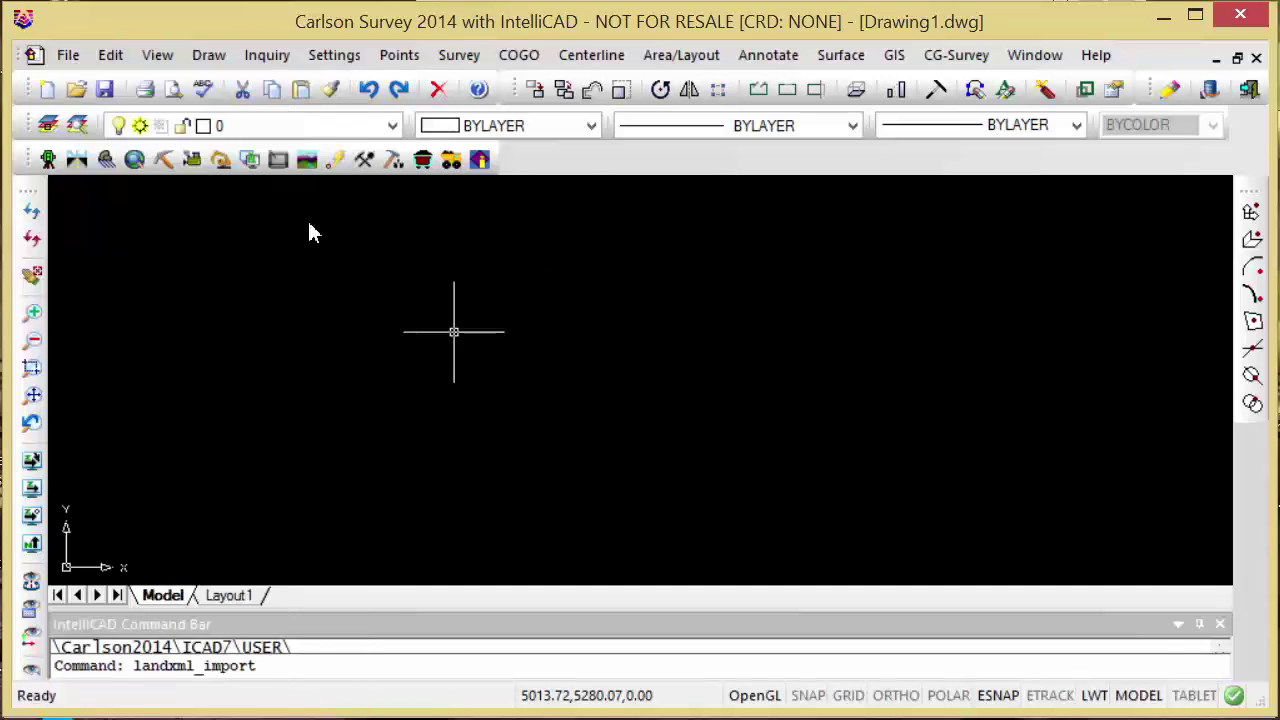
click(580, 155)
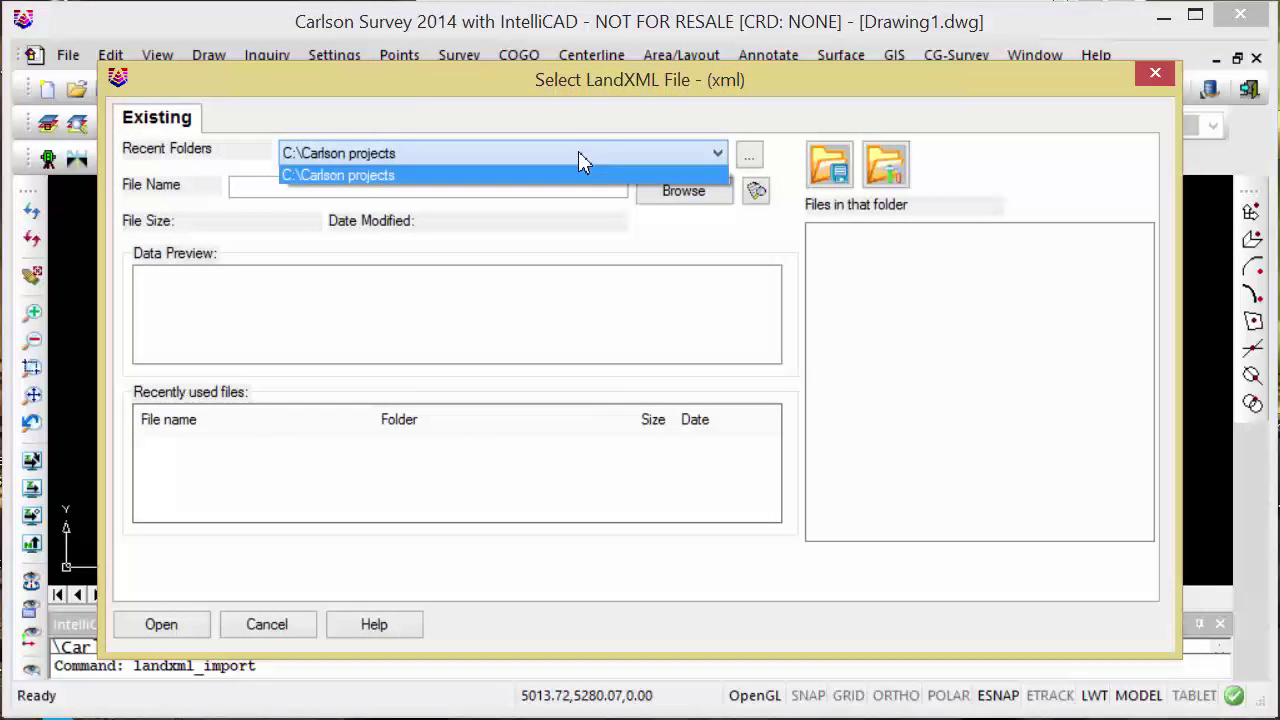
click(580, 155)
click(683, 190)
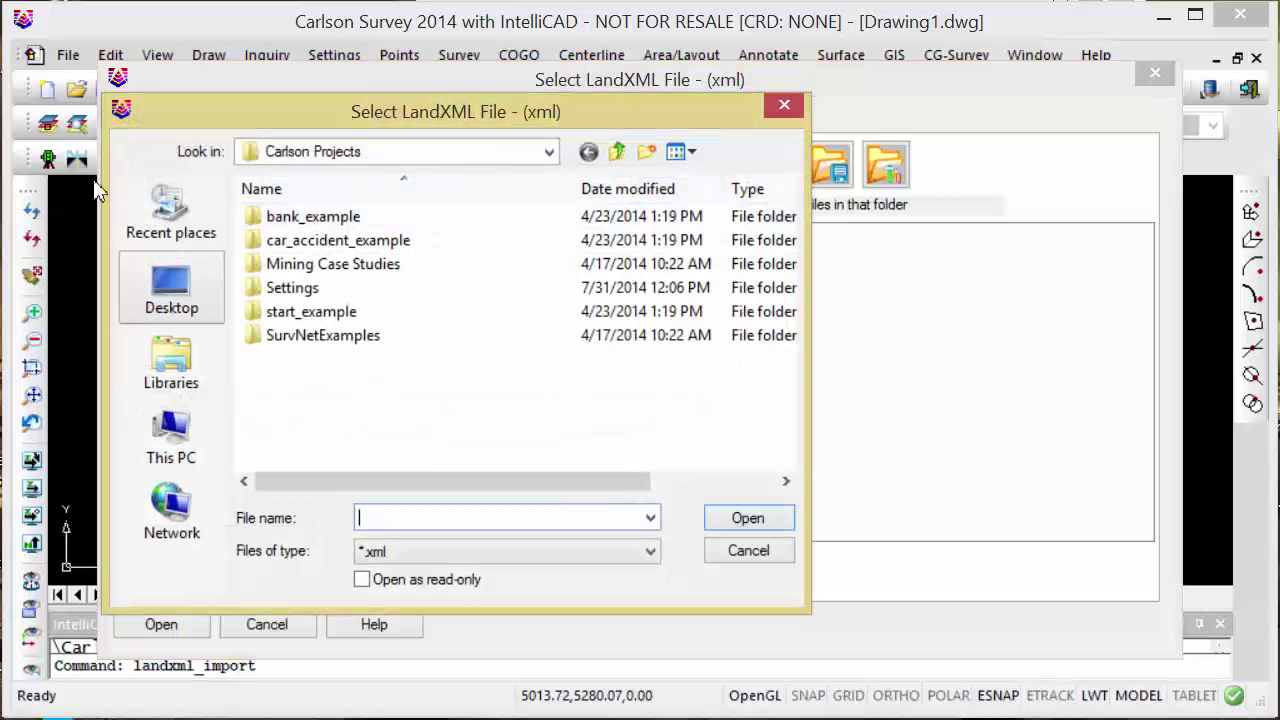
click(188, 282)
drag(787, 240, 805, 400)
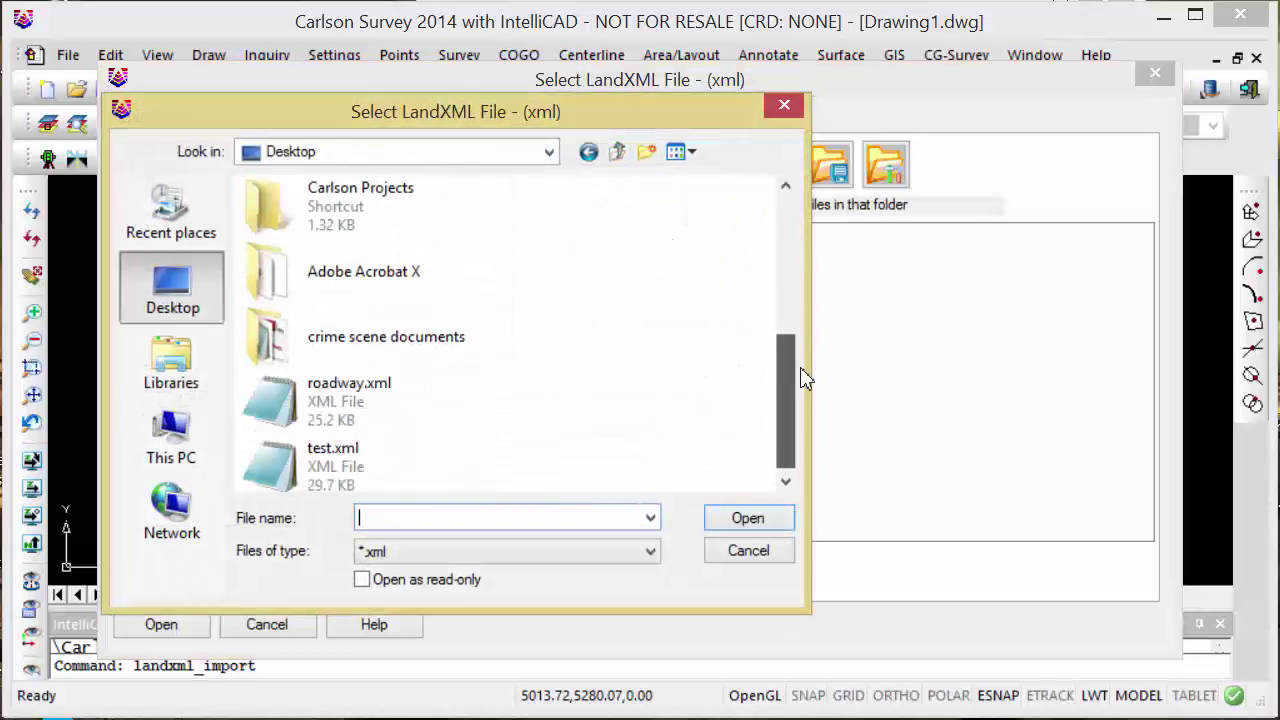
click(398, 397)
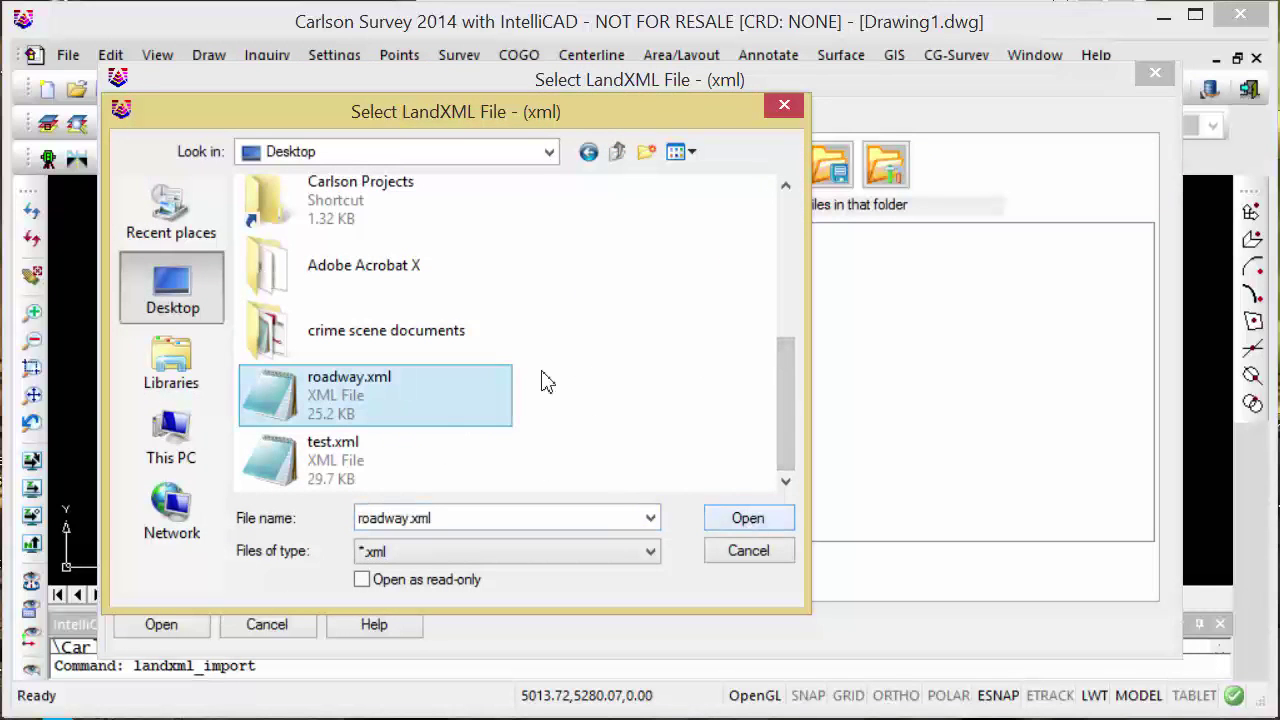
click(745, 517)
click(845, 233)
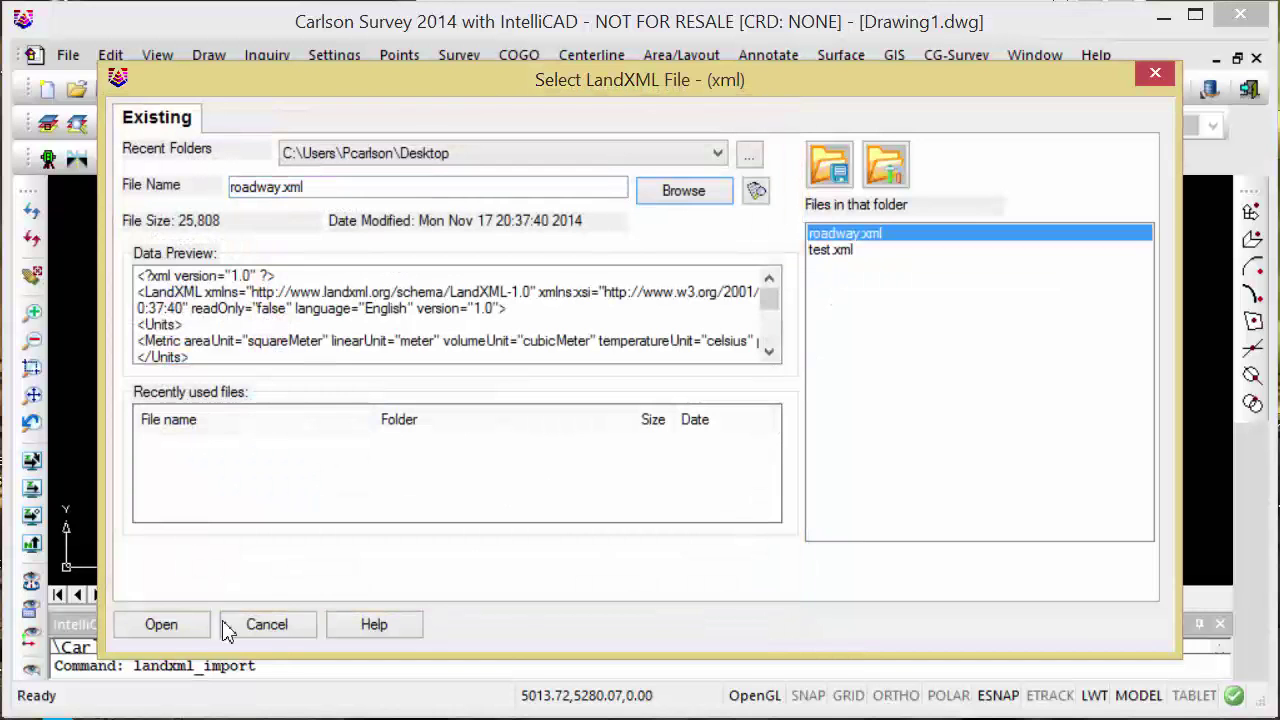
click(161, 624)
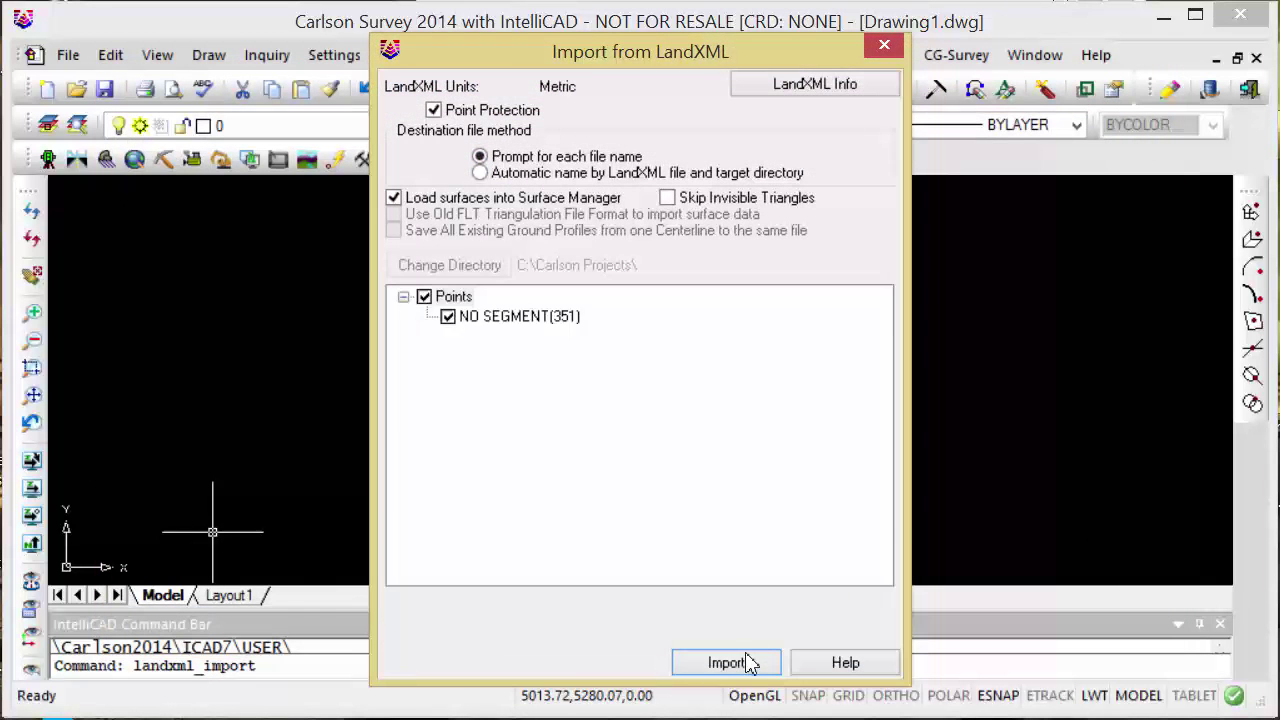
Import the LandXML points, applying the scale from metric to US Feet, into a new coordinate file roadway.crd in C:\Carlson projects.
click(740, 663)
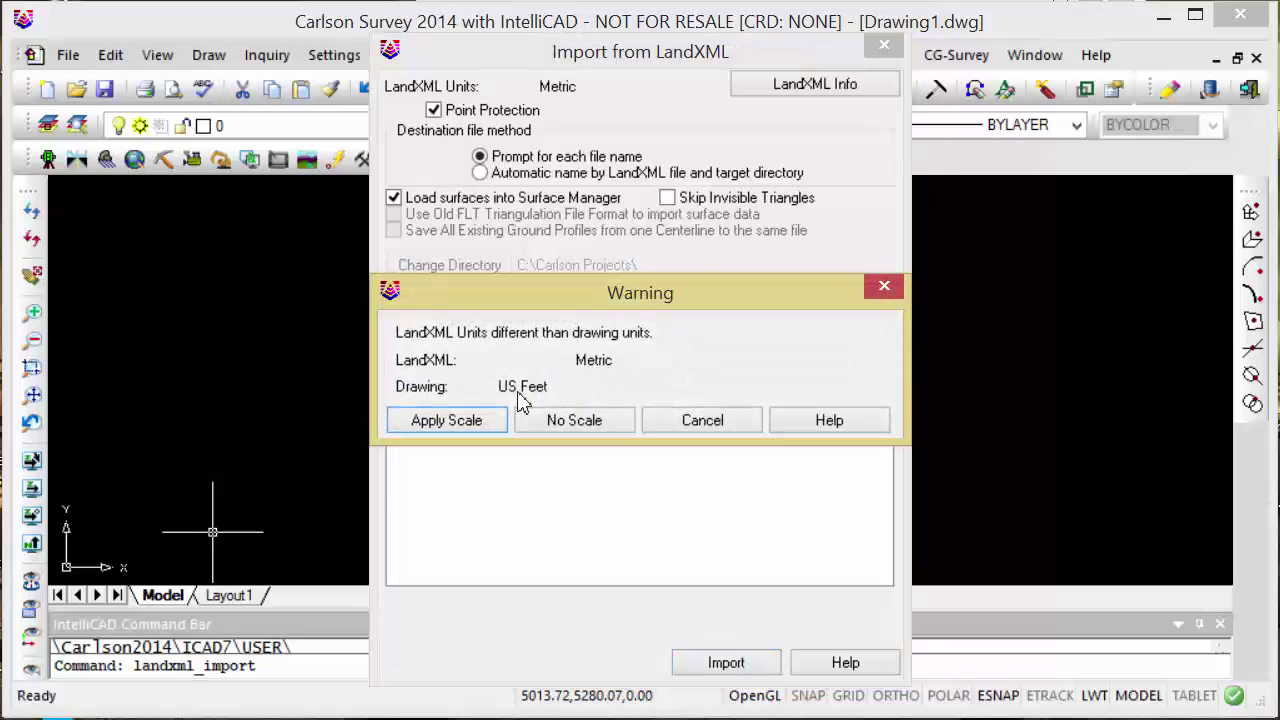
click(447, 420)
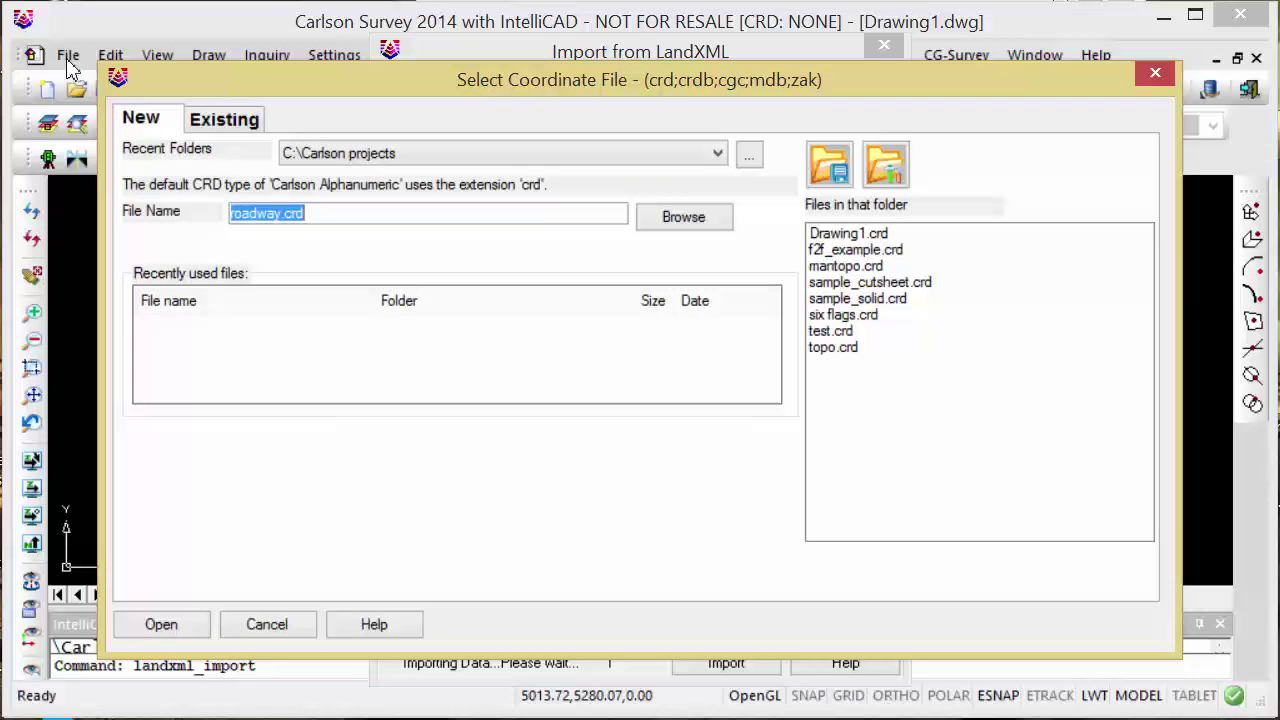
click(176, 622)
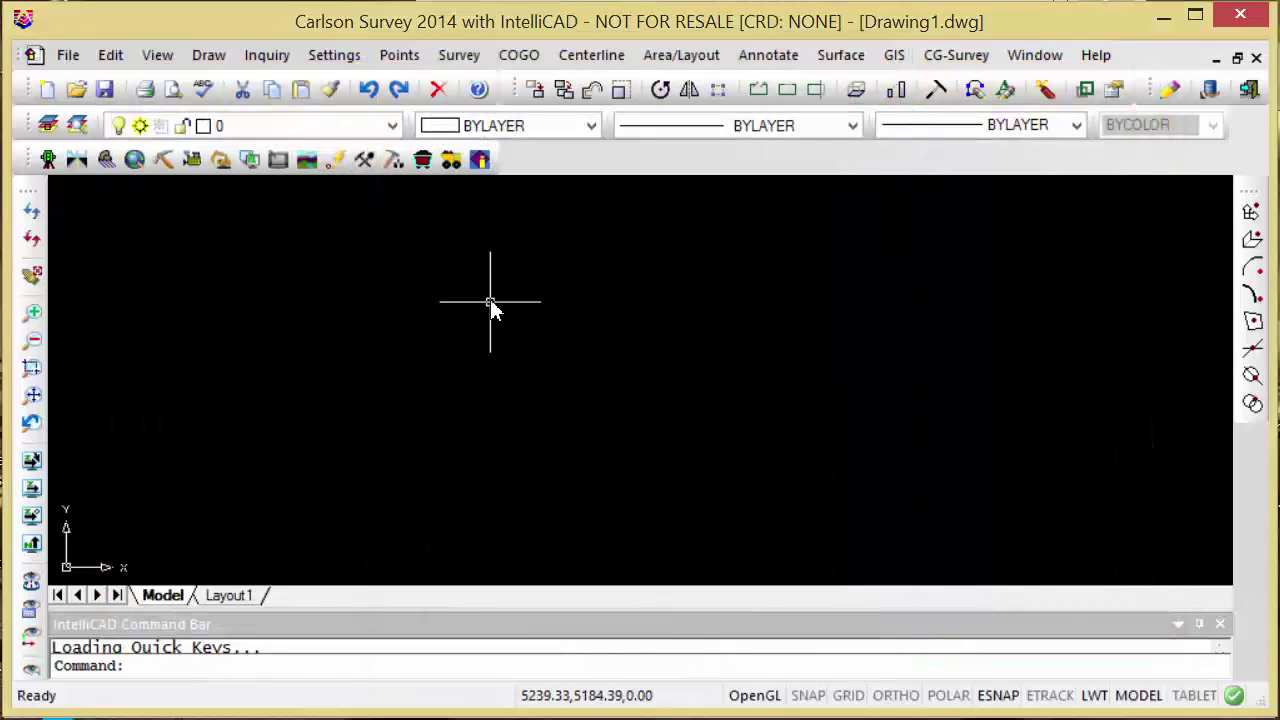
Draw all points of the roadway coordinate file with Draw Field to Finish, including points, lines and symbols.
click(459, 55)
click(531, 240)
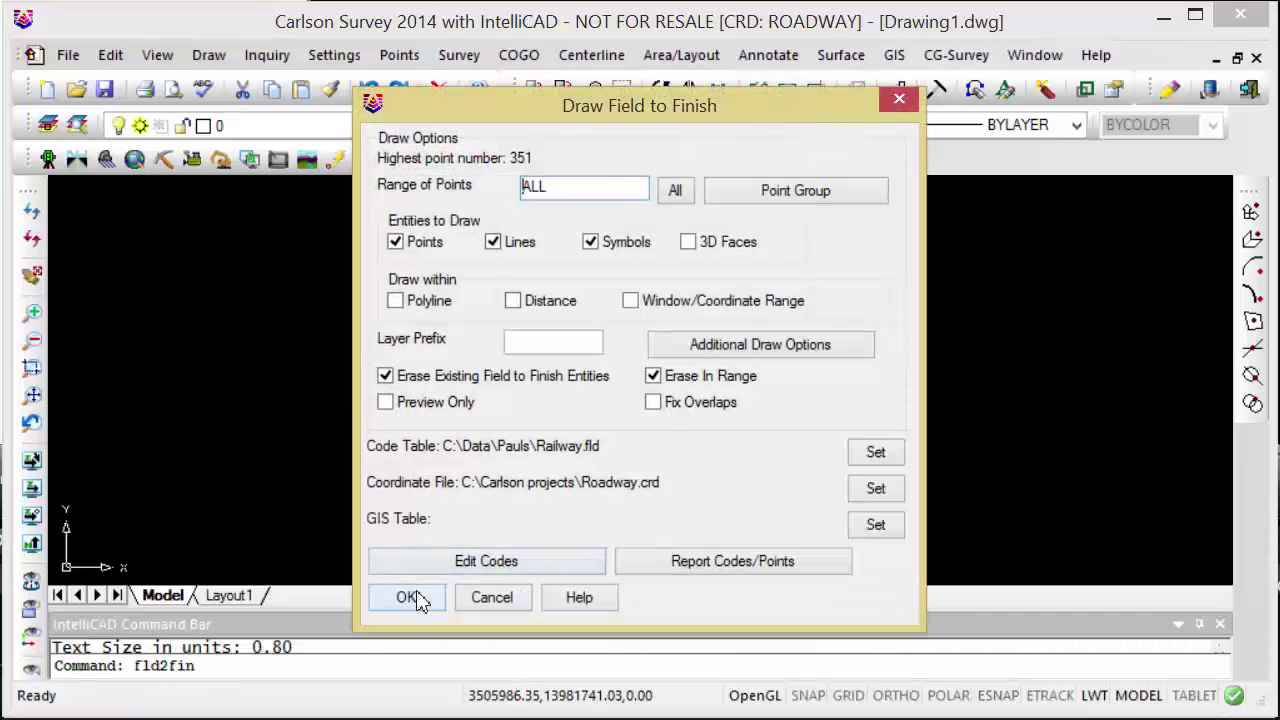
click(408, 597)
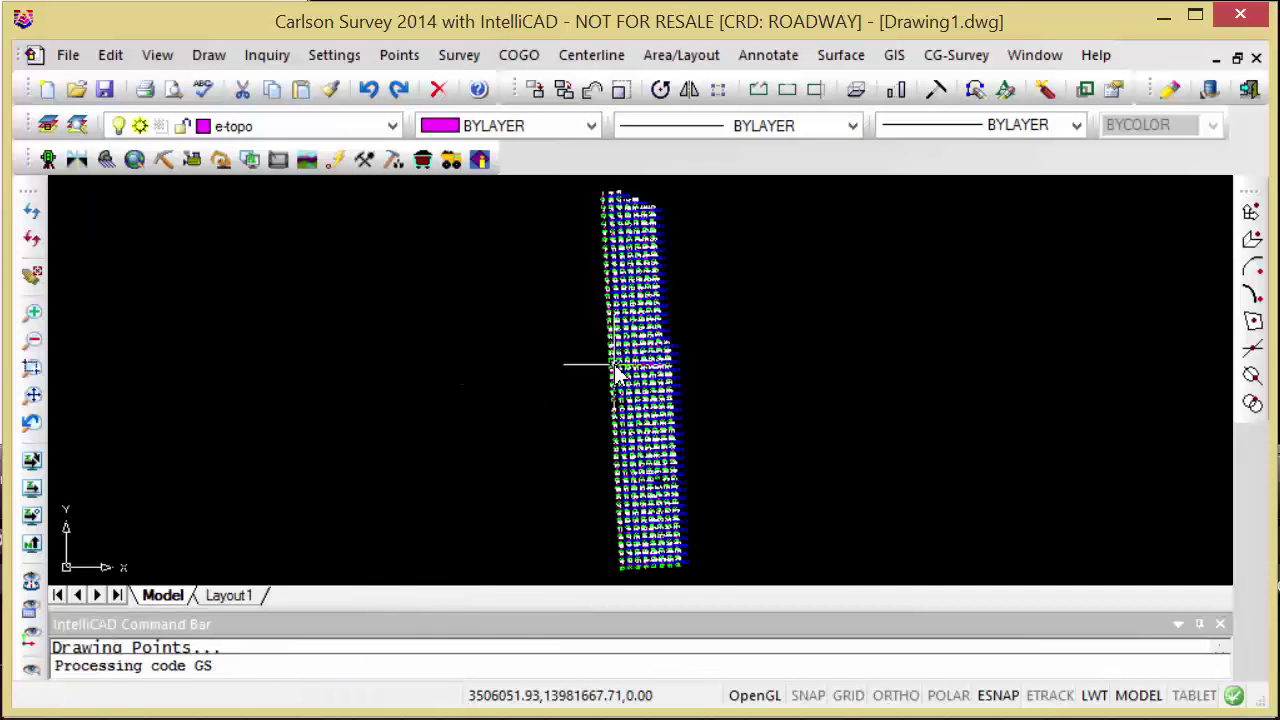
Run Triangulate and Contour with the current settings on all the drawn roadway points, selected with a window.
scroll(617, 373, down, 1)
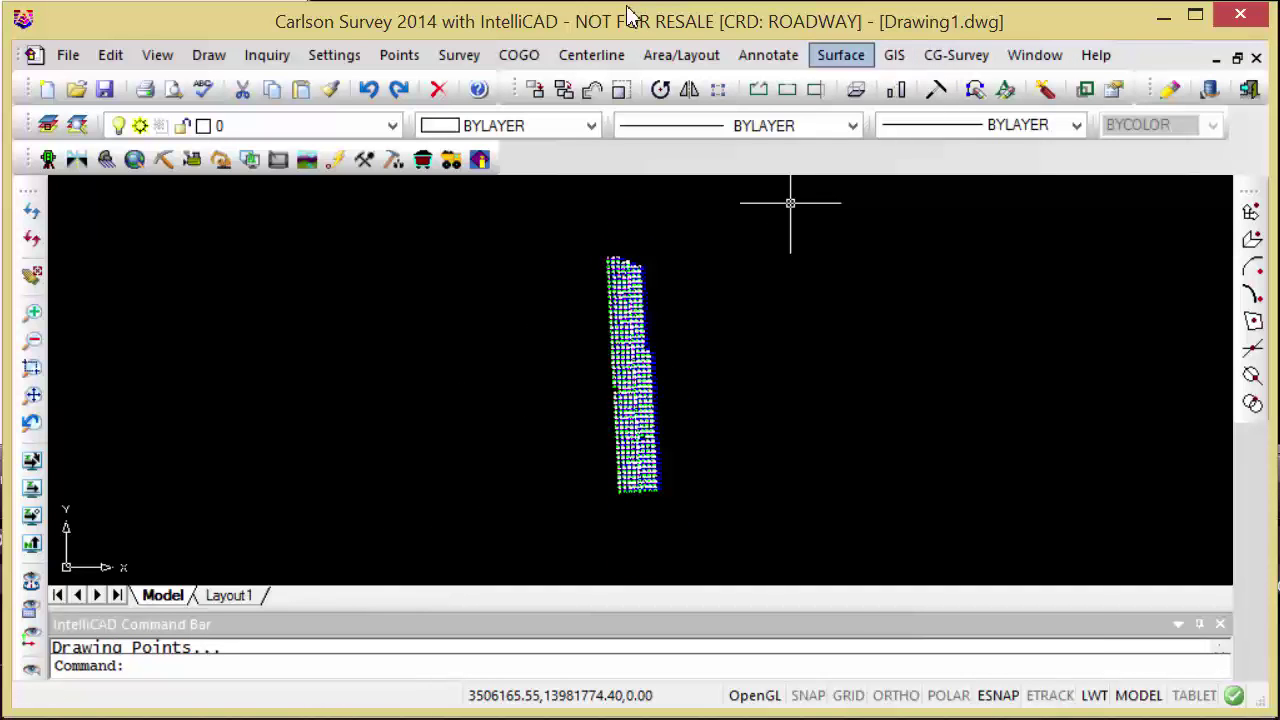
click(768, 55)
click(850, 80)
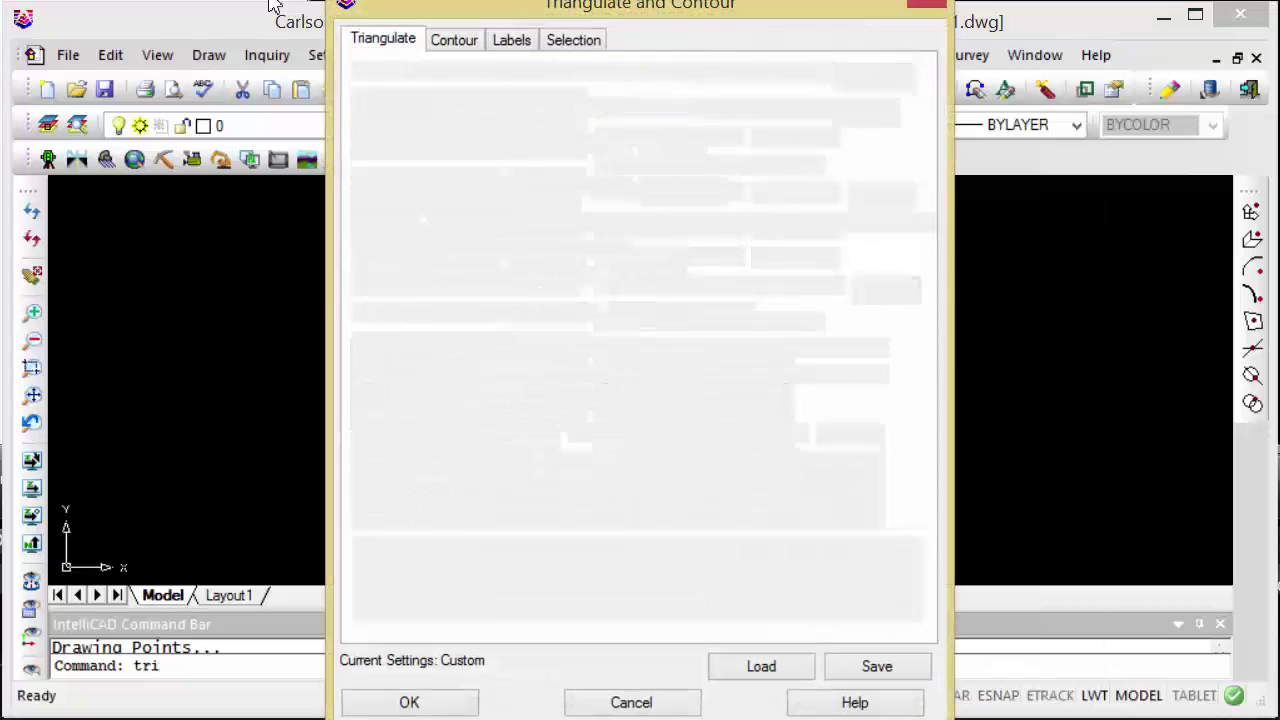
click(410, 702)
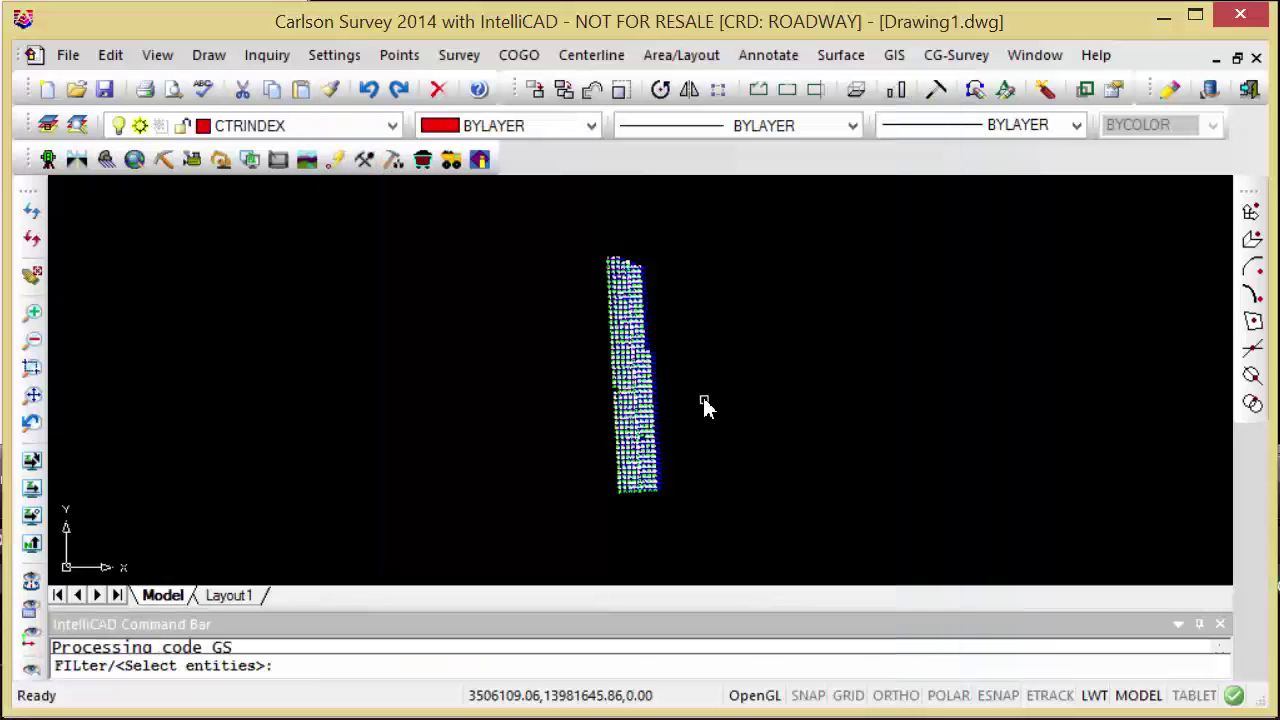
click(566, 235)
click(745, 529)
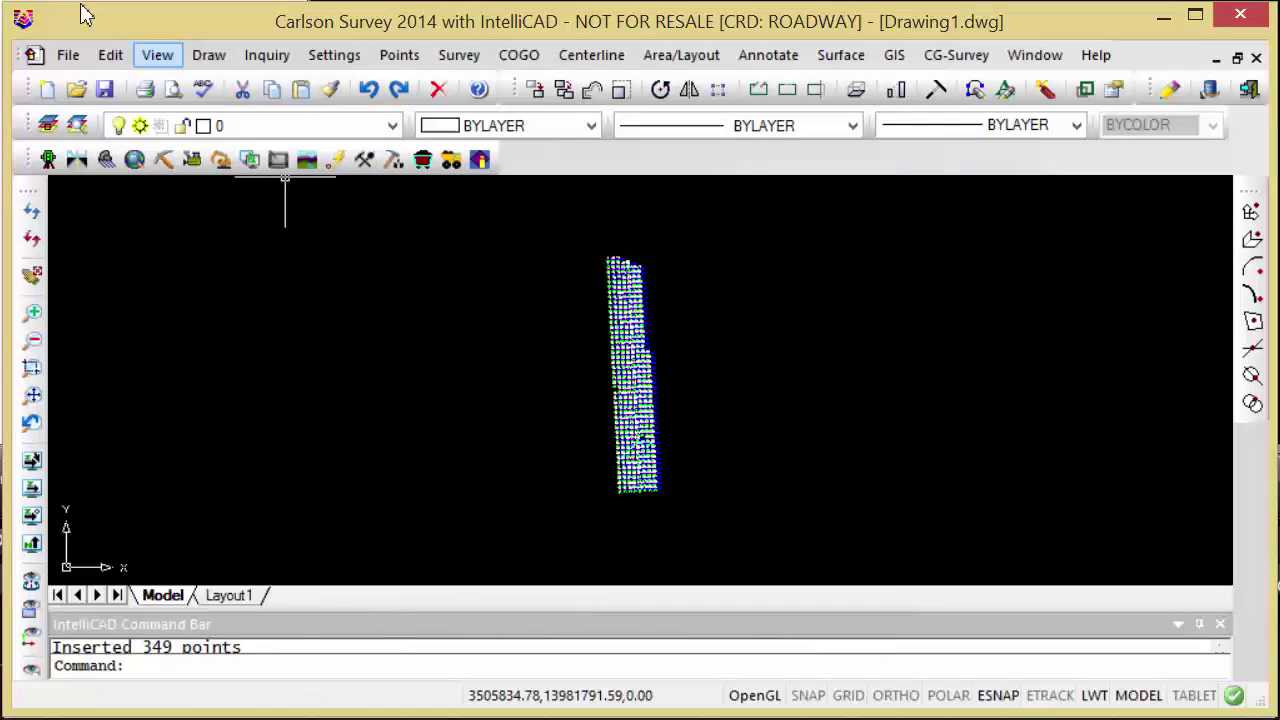
Open the surface file roadway.tin from C:\Carlson projects in the Surface 3D Viewer.
click(209, 55)
mouse_move(157, 55)
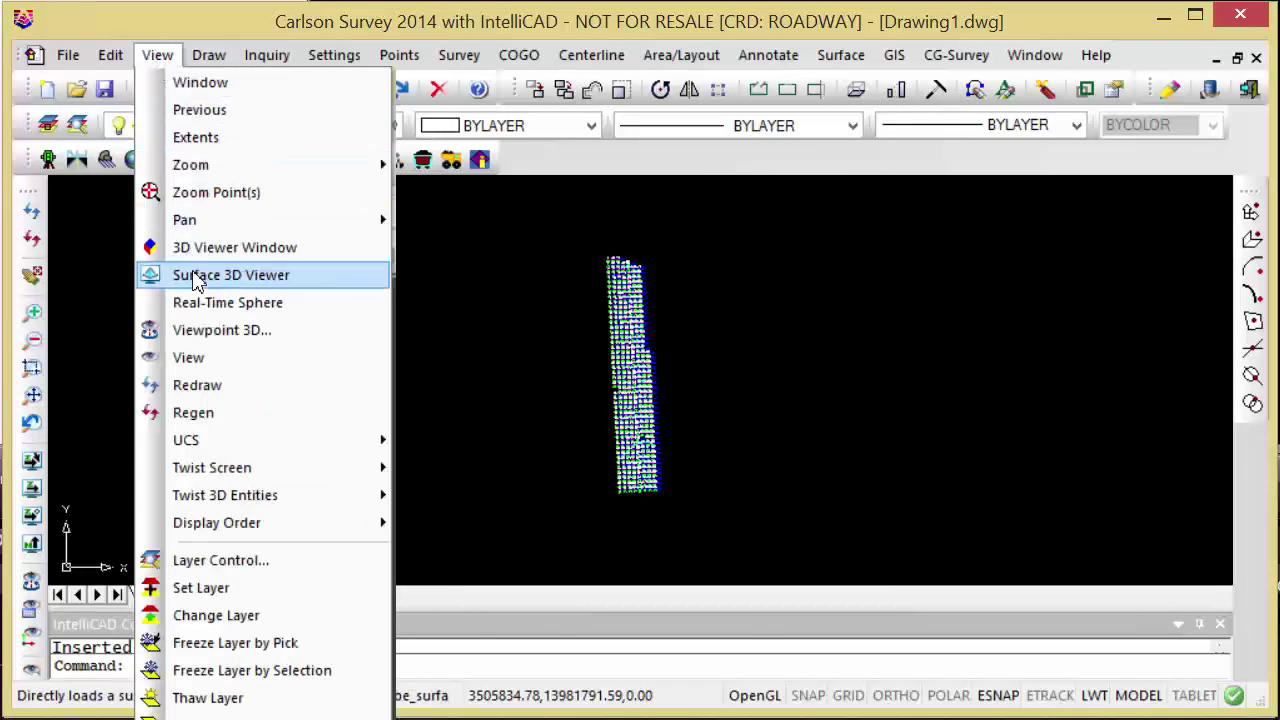
click(260, 274)
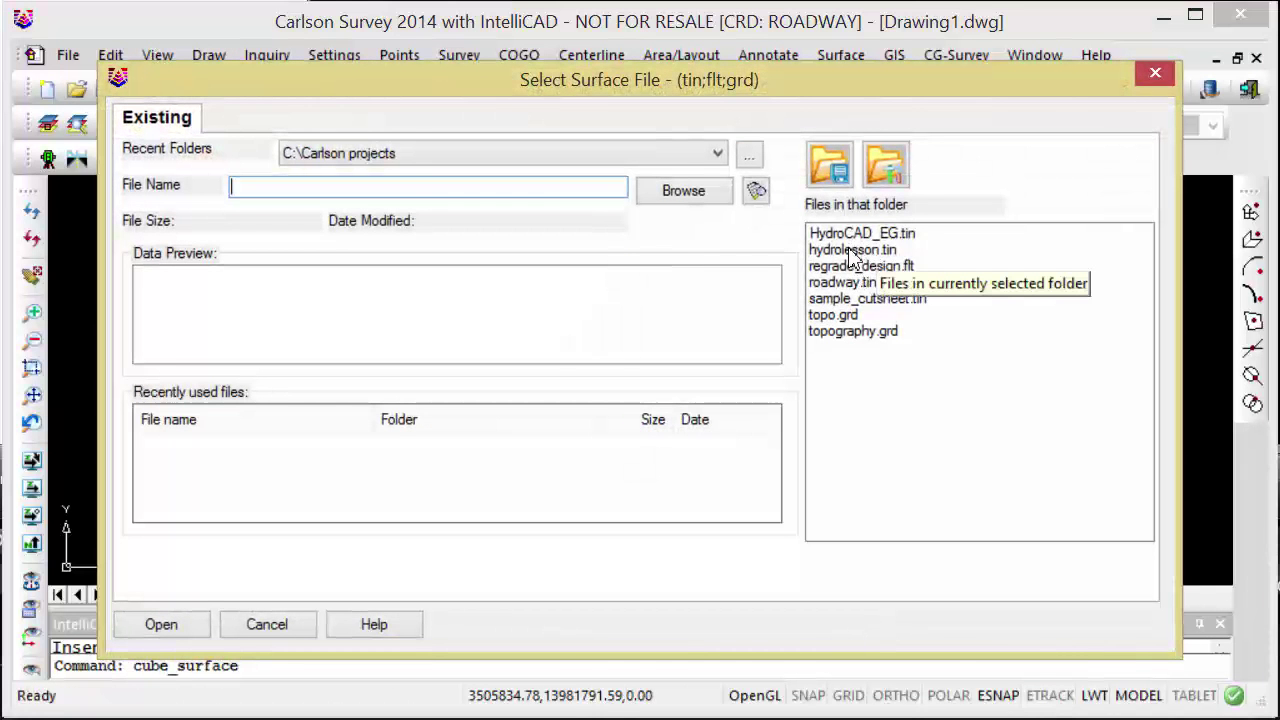
double_click(838, 283)
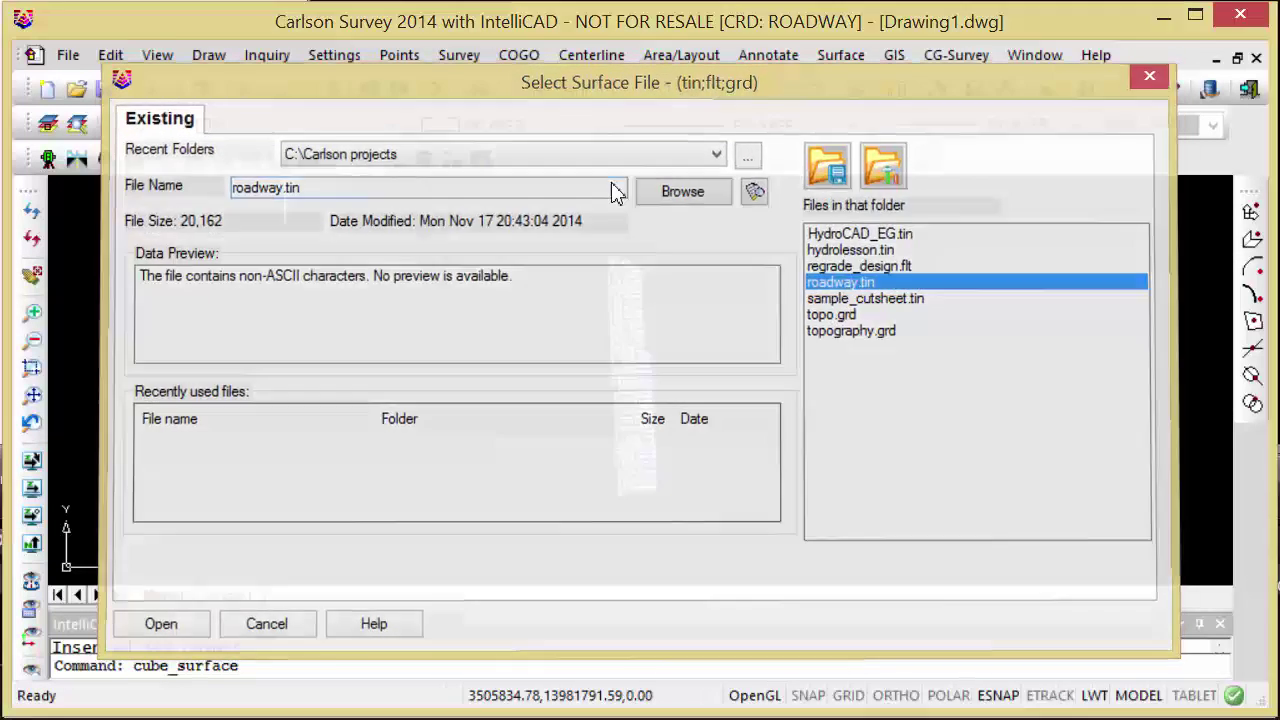
Tilt the roadway surface to inspect it in 3D and close the viewer.
mouse_move(469, 352)
mouse_down()
mouse_move(489, 480)
mouse_move(457, 251)
mouse_move(437, 314)
mouse_move(420, 651)
mouse_move(617, 509)
mouse_move(498, 296)
mouse_move(429, 277)
mouse_move(491, 294)
mouse_move(471, 314)
mouse_move(480, 403)
mouse_move(497, 274)
mouse_move(651, 417)
mouse_move(425, 587)
mouse_move(303, 591)
mouse_move(577, 491)
mouse_move(414, 543)
mouse_move(773, 620)
mouse_move(751, 534)
mouse_move(671, 486)
mouse_move(677, 507)
mouse_move(451, 371)
mouse_move(446, 300)
mouse_up()
key(Escape)
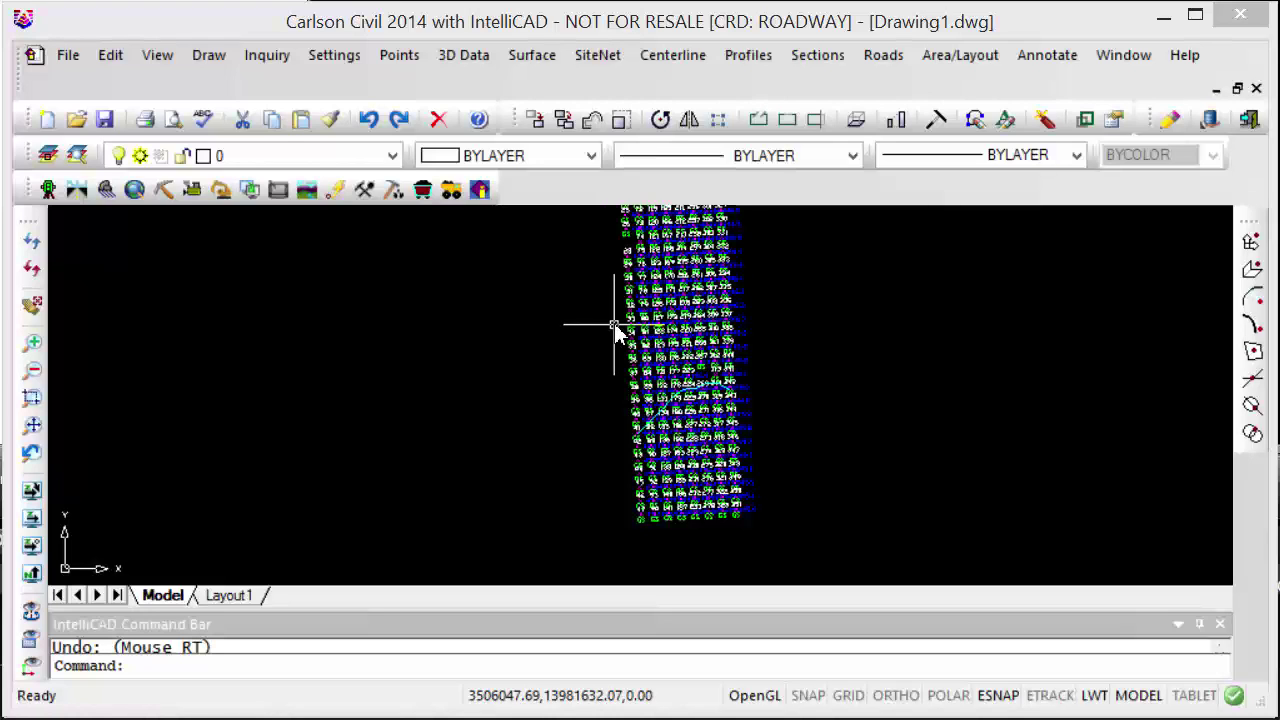
View the surface file second scan.tin in the Surface 3D Viewer, tilt it for inspection, and close the viewer.
click(157, 55)
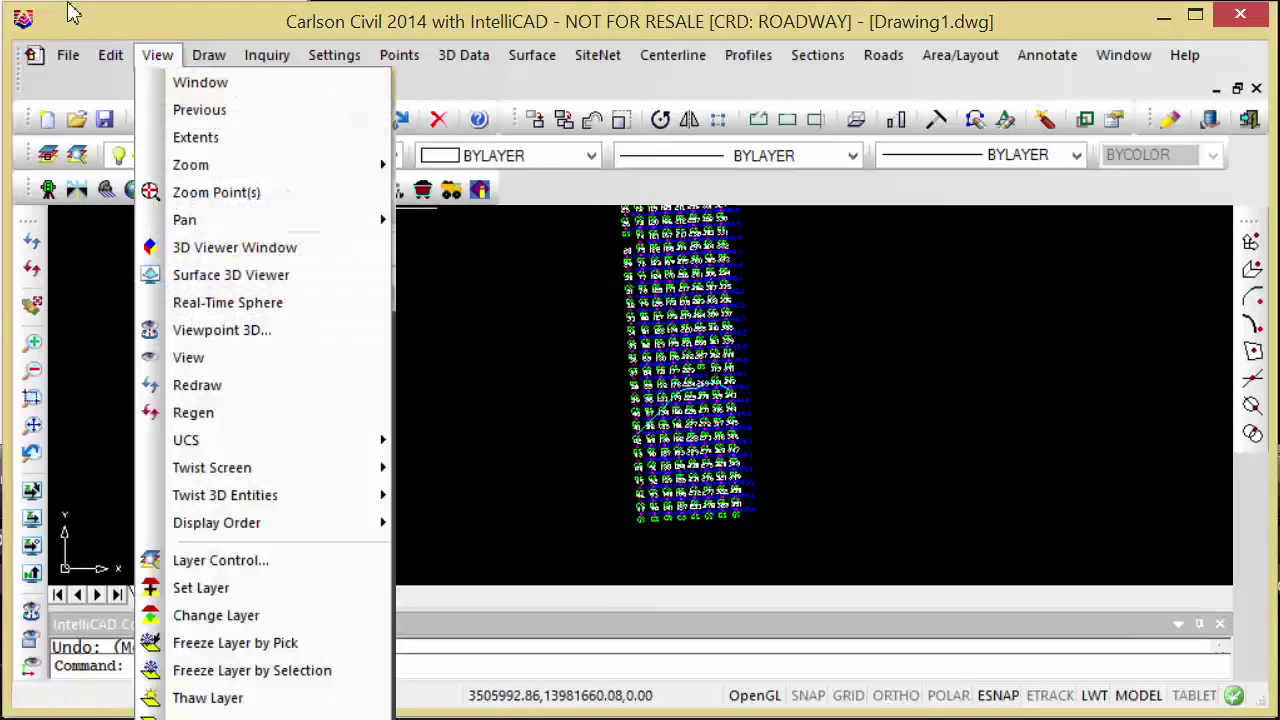
click(152, 188)
click(152, 188)
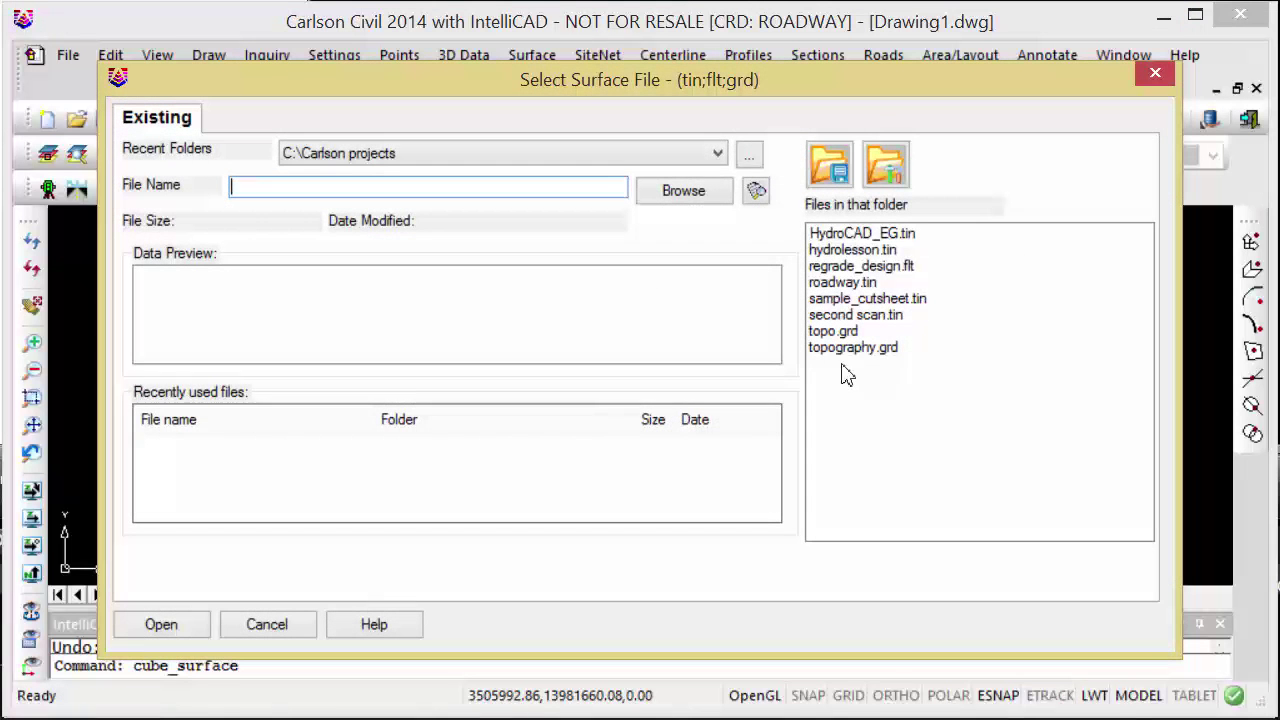
double_click(855, 314)
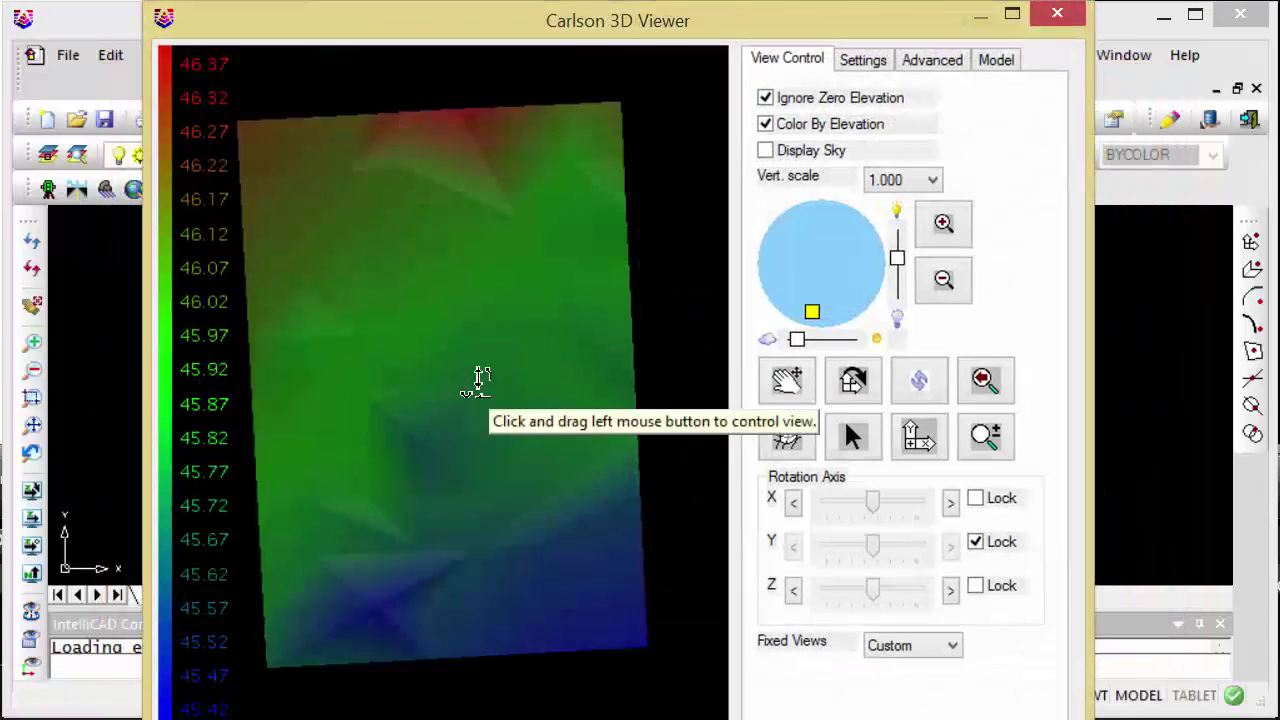
drag(481, 378, 454, 226)
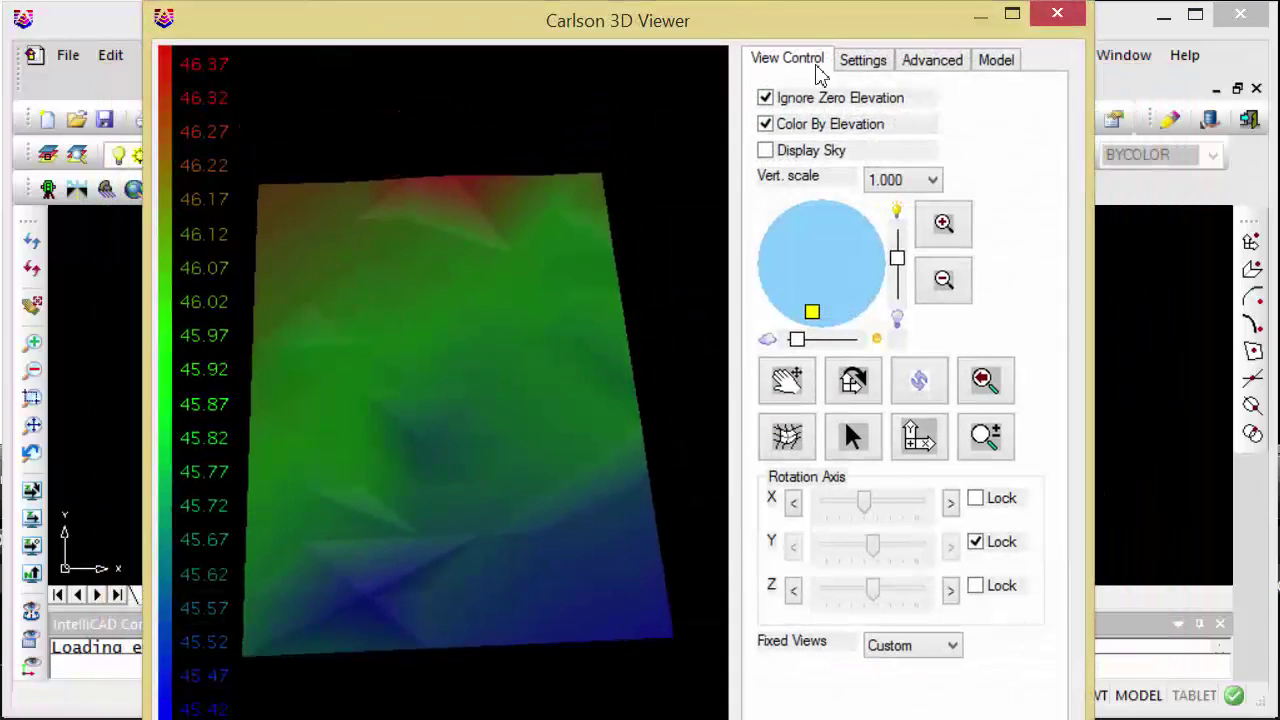
click(1060, 15)
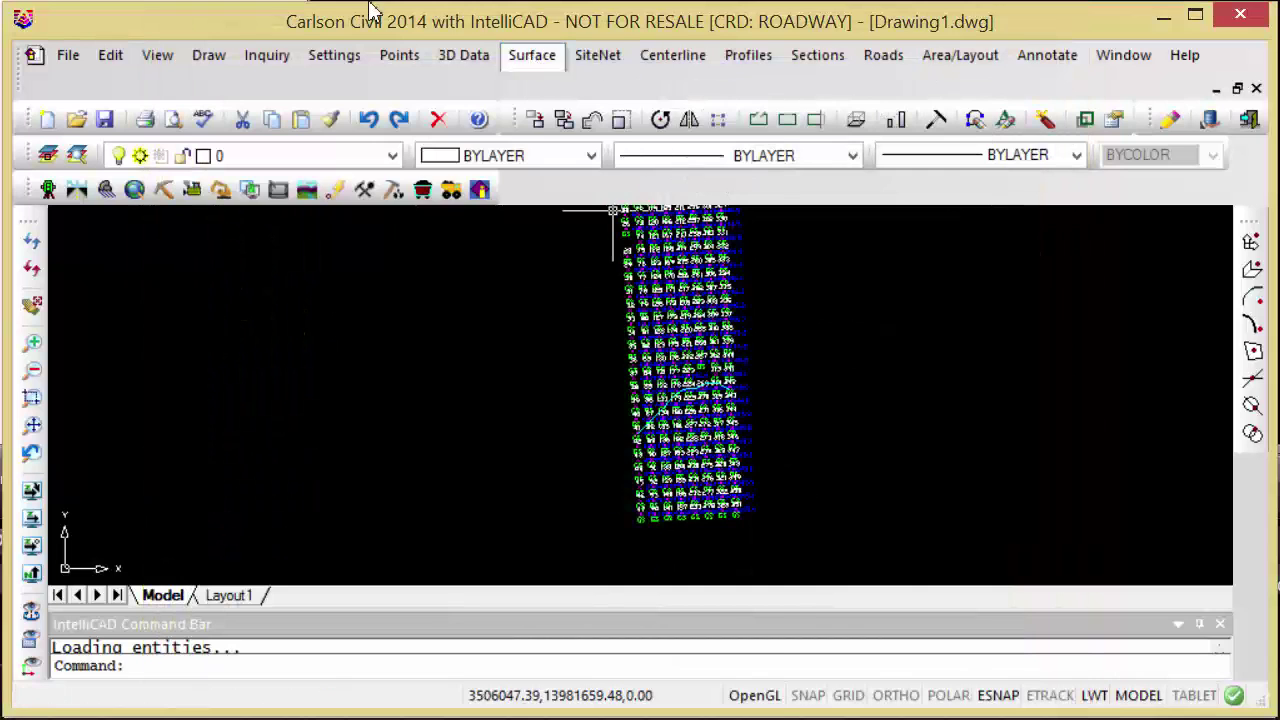
Start Cut/Fill Labels between triangulations with text size 0.5, two decimal places, Fit spacing and layer ELEVDIFF.
click(532, 58)
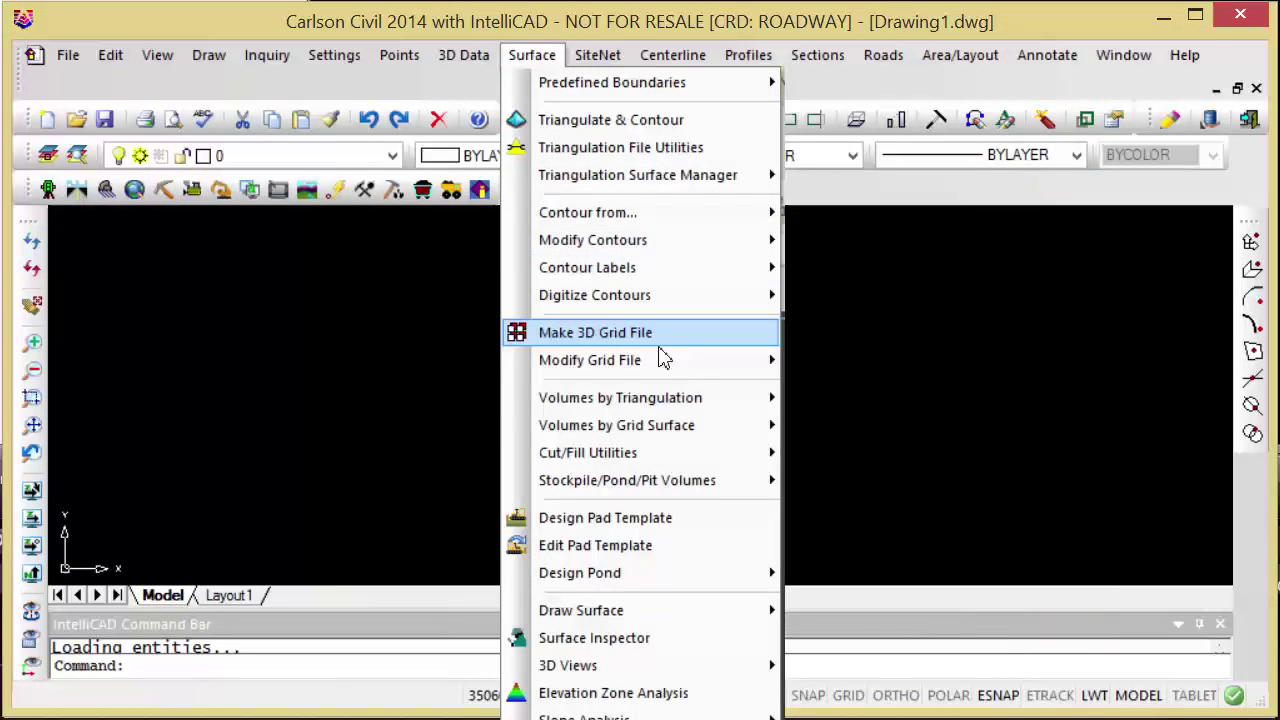
mouse_move(726, 463)
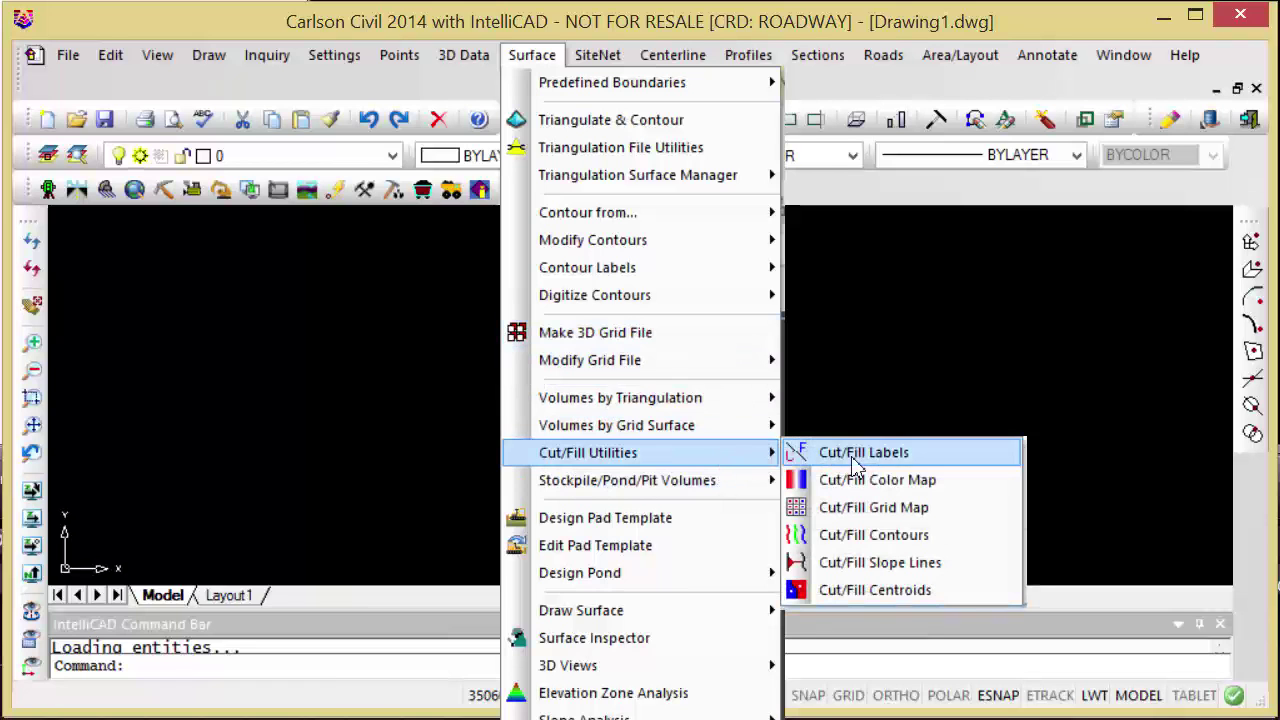
click(855, 462)
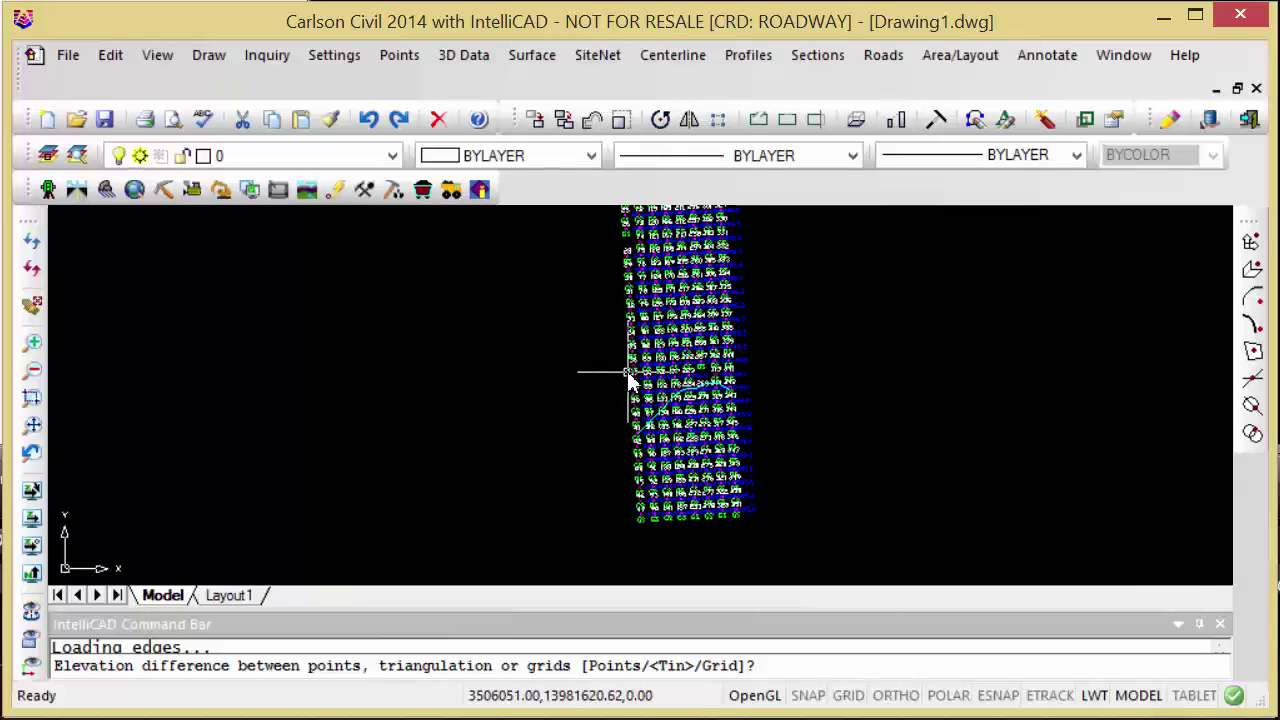
key(Return)
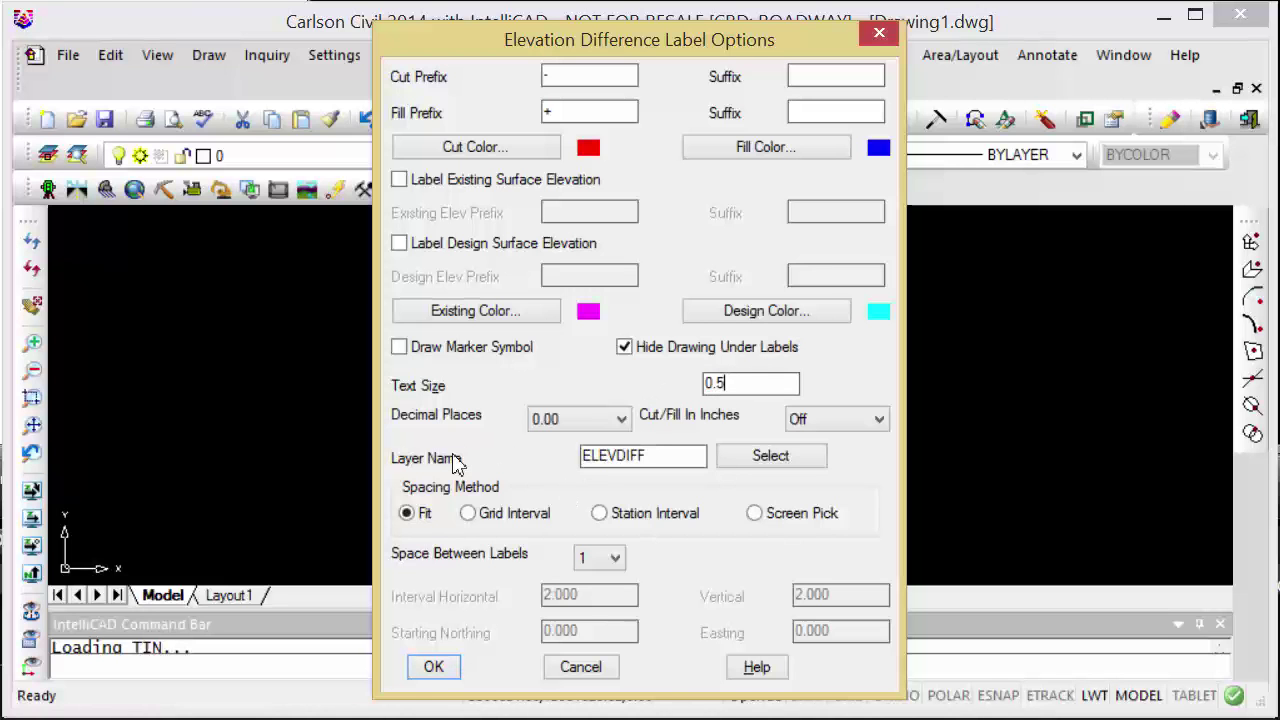
click(433, 666)
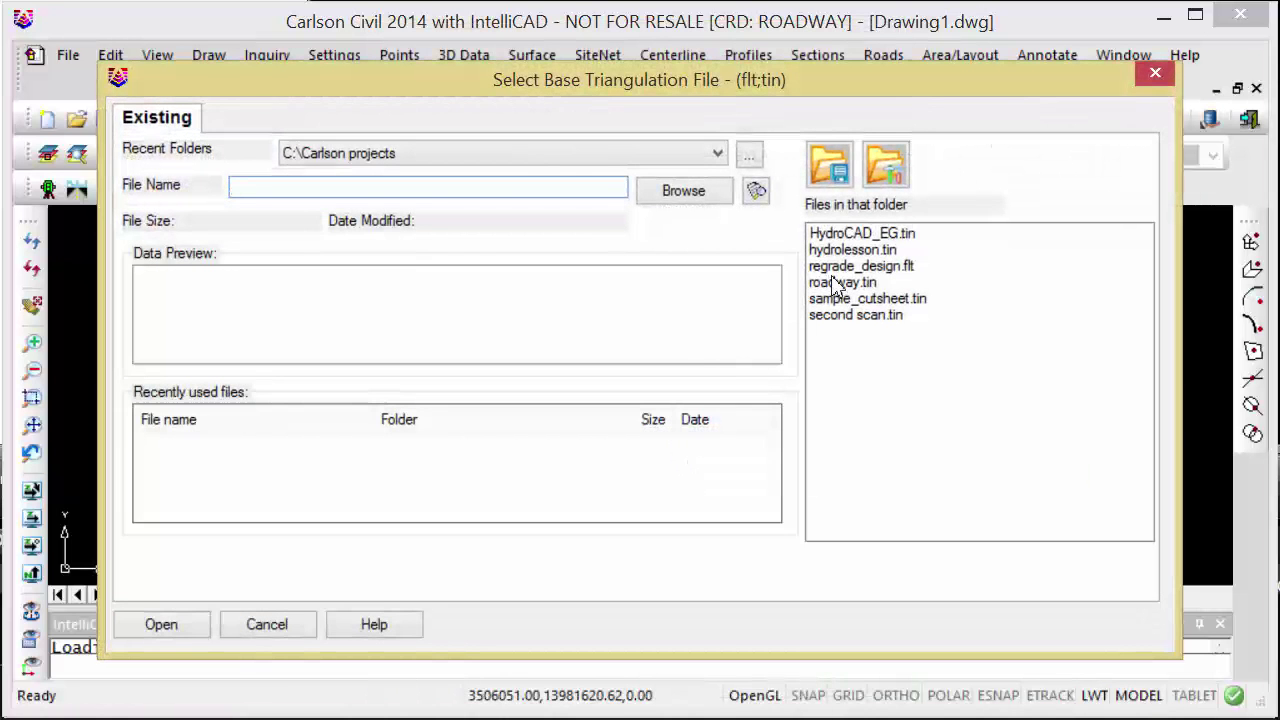
Draw the cut/fill labels with roadway.tin as base and second scan.tin as design triangulation, without an inclusion polyline.
double_click(835, 284)
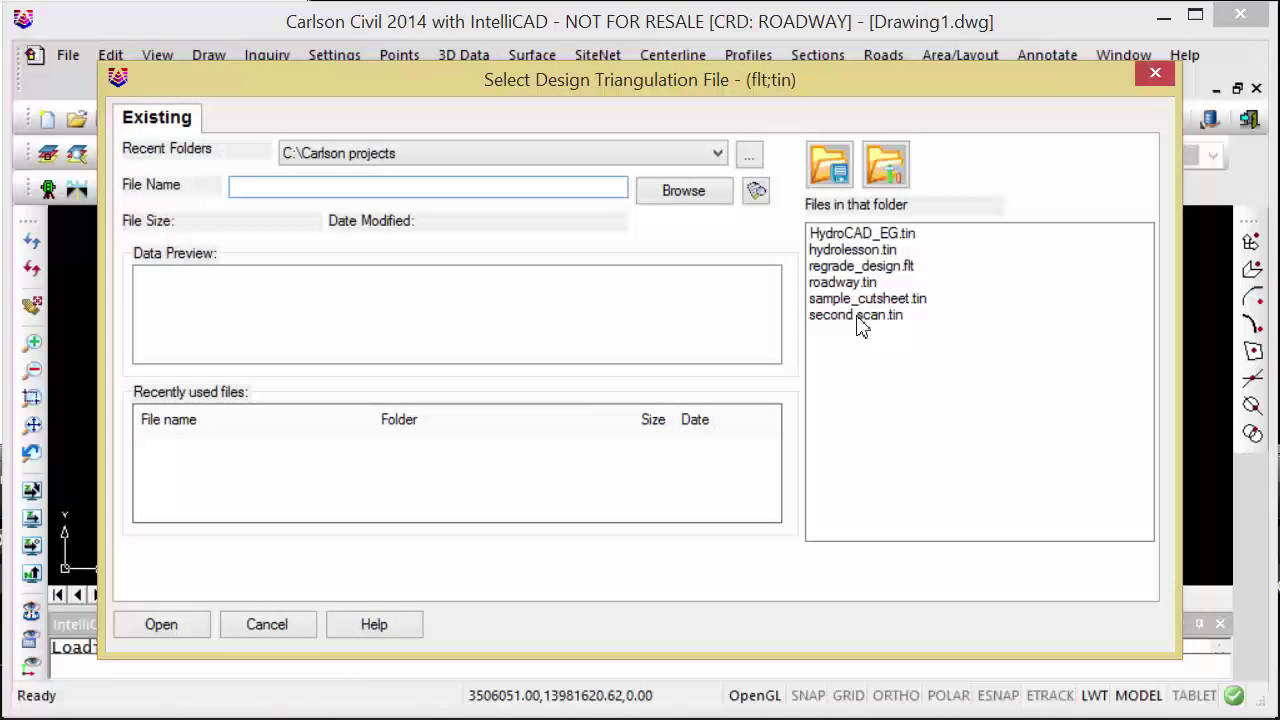
double_click(858, 316)
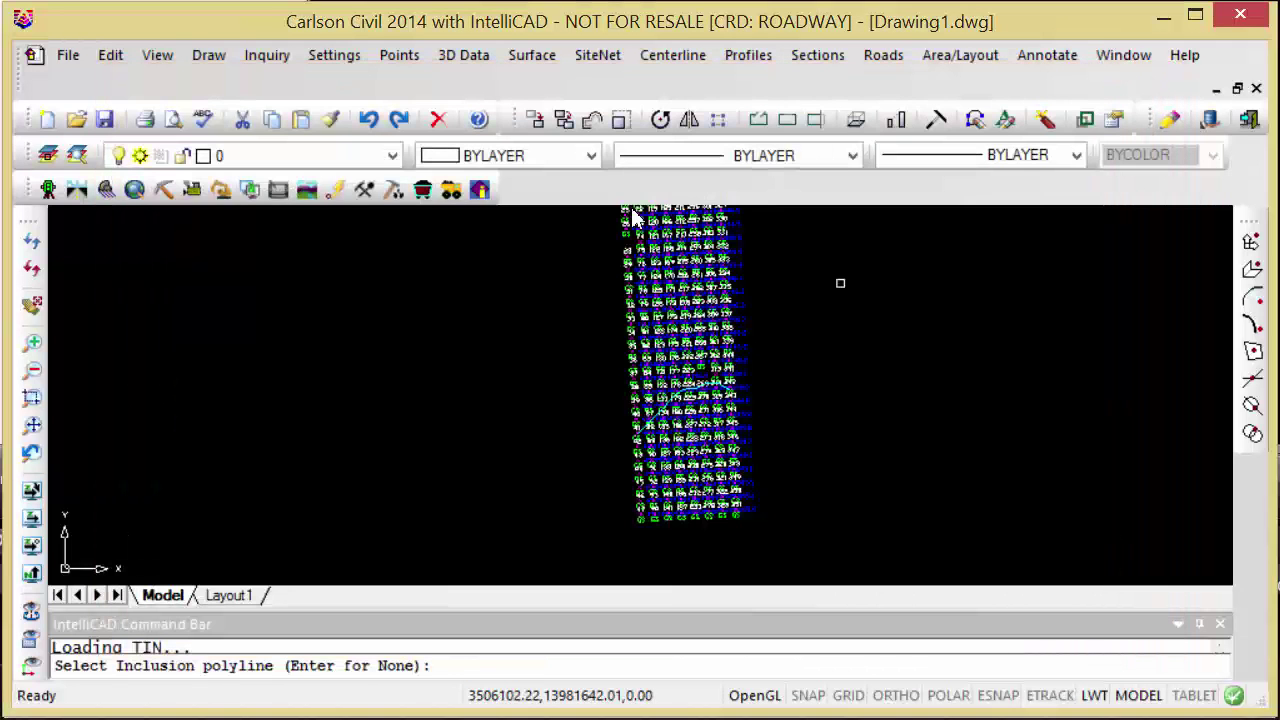
key(Return)
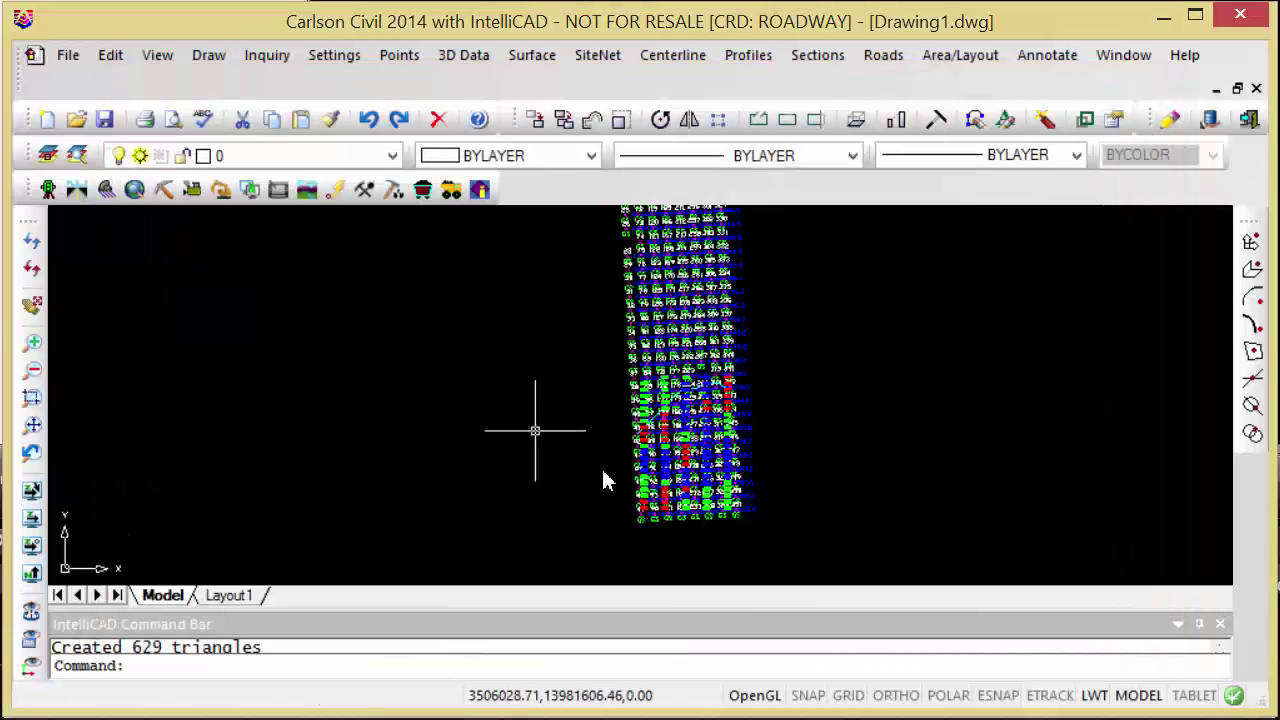
scroll(660, 490, up, 10)
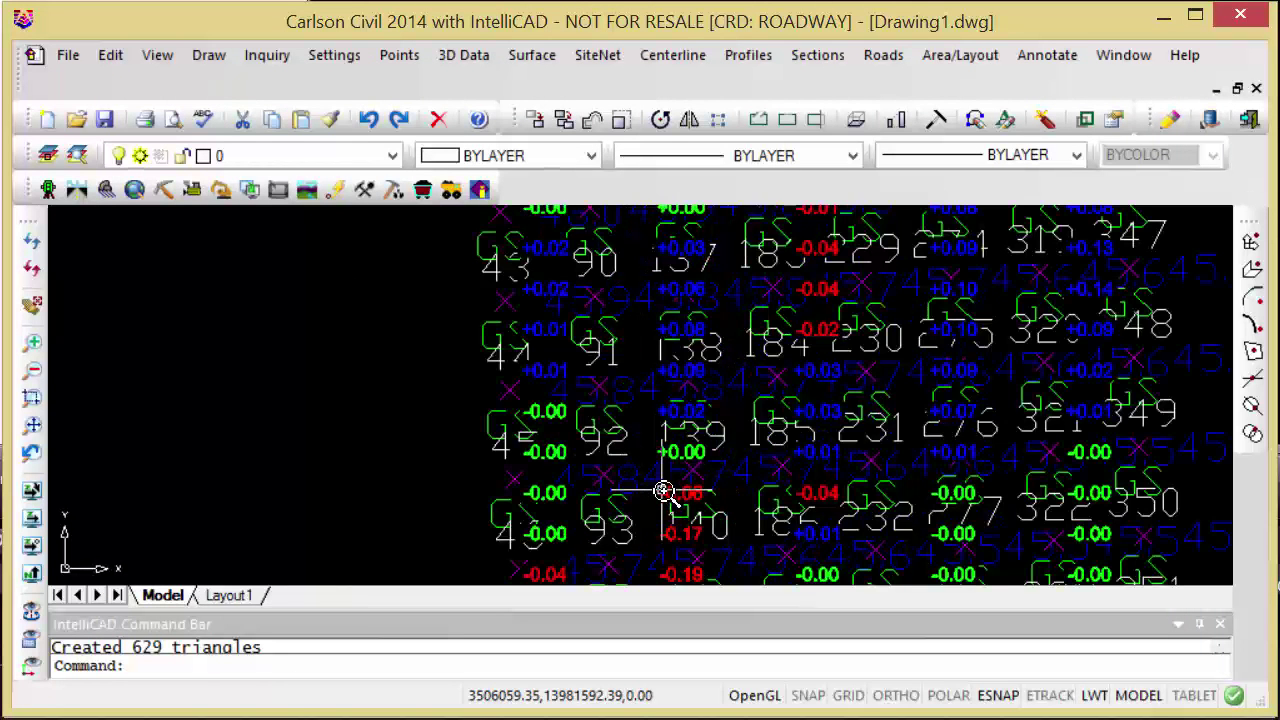